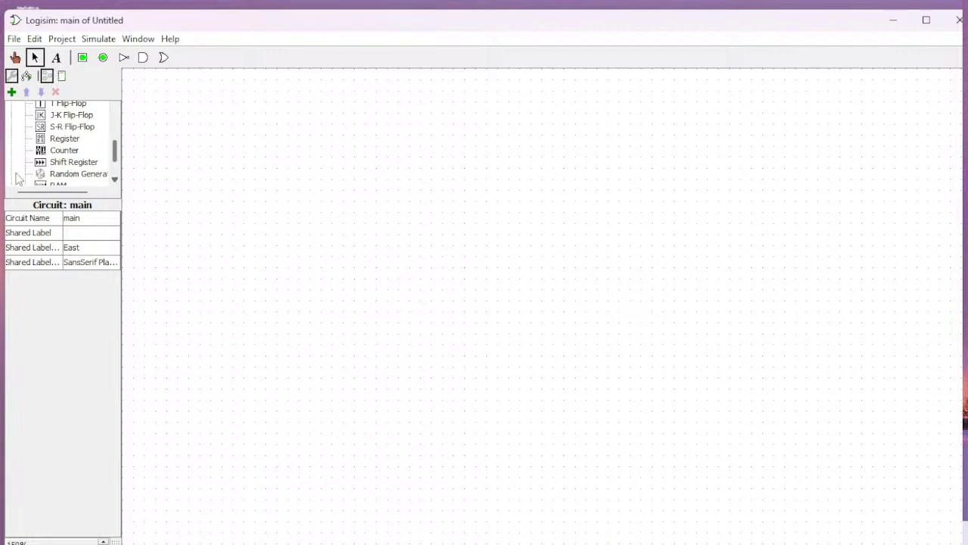
Step: Place a ROM from the Memory library on the circuit
scroll(75, 162, down, 1)
scroll(75, 162, up, 3)
scroll(73, 155, up, 2)
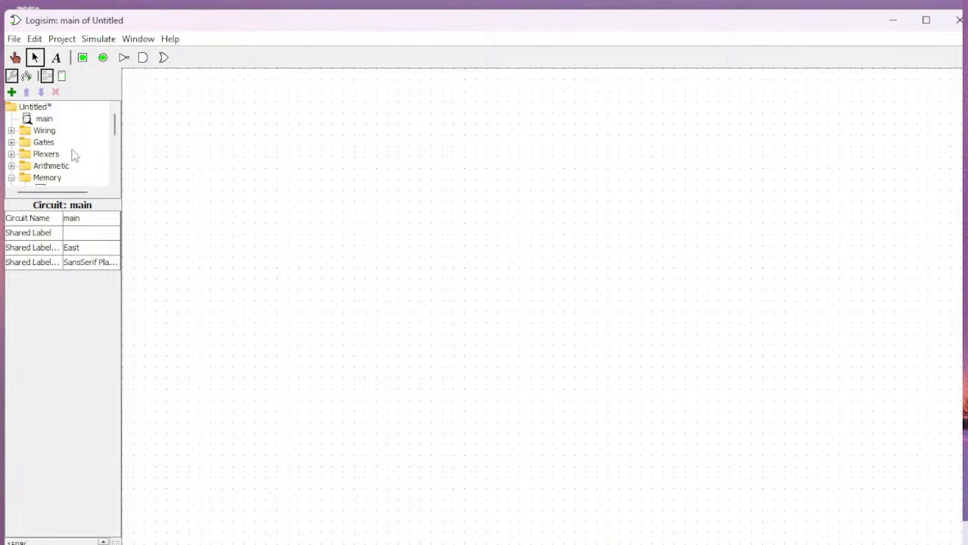
scroll(69, 155, down, 2)
click(12, 145)
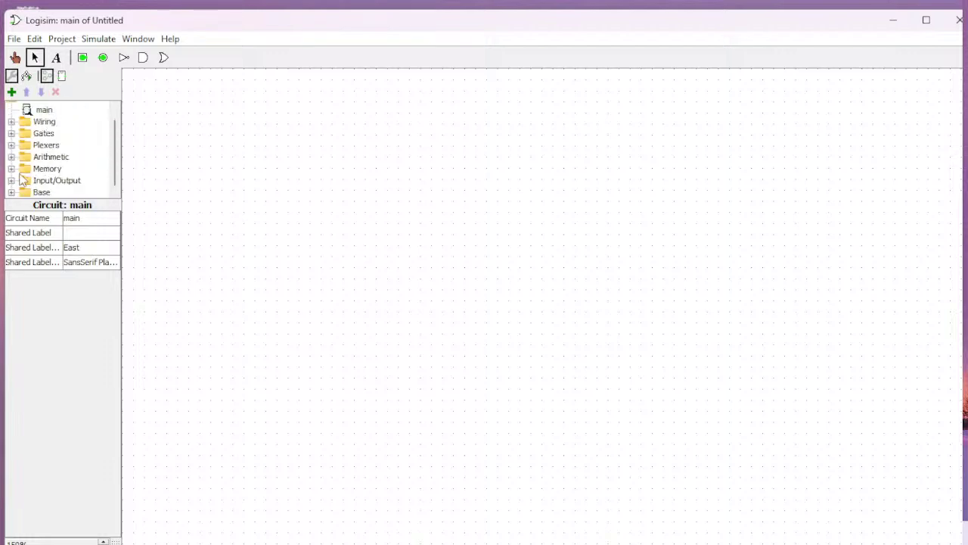
click(12, 168)
scroll(65, 162, down, 2)
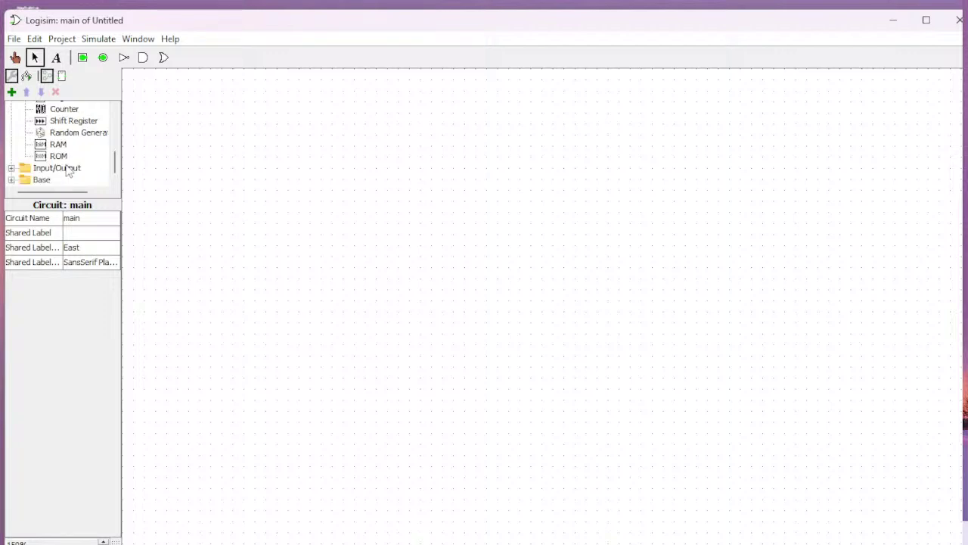
click(59, 156)
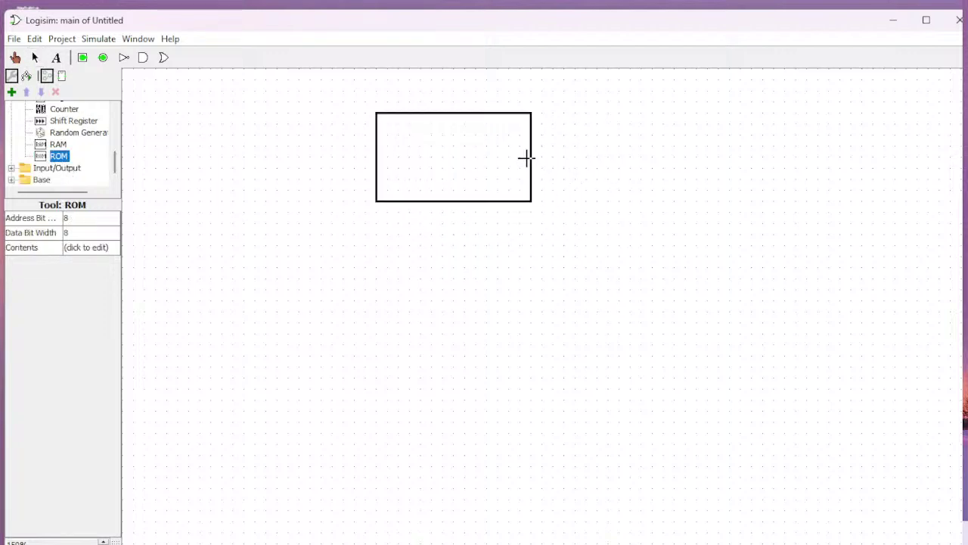
click(530, 159)
click(519, 442)
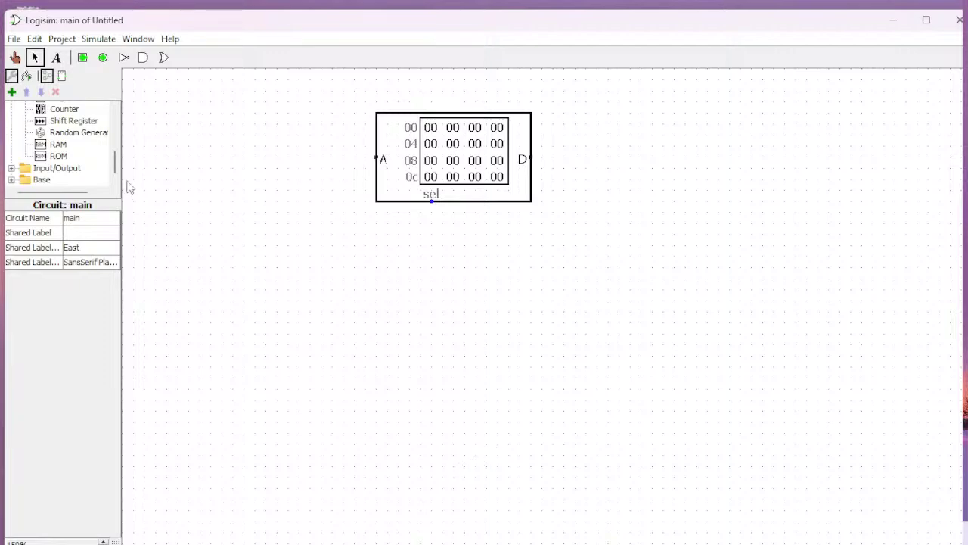
Step: Place a Random Generator left of the ROM and wire its Q output to the ROM's A input
click(12, 168)
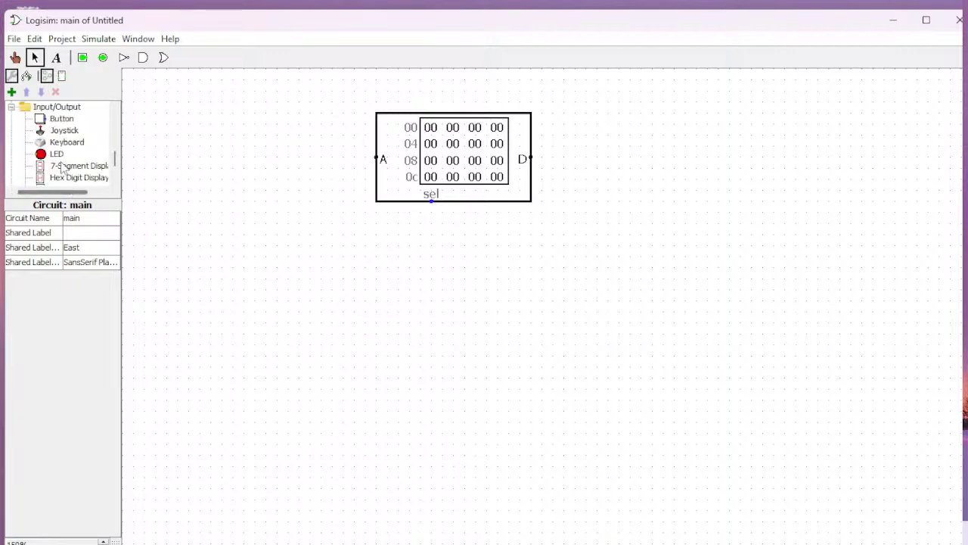
scroll(65, 168, down, 1)
scroll(76, 178, up, 2)
scroll(88, 169, up, 2)
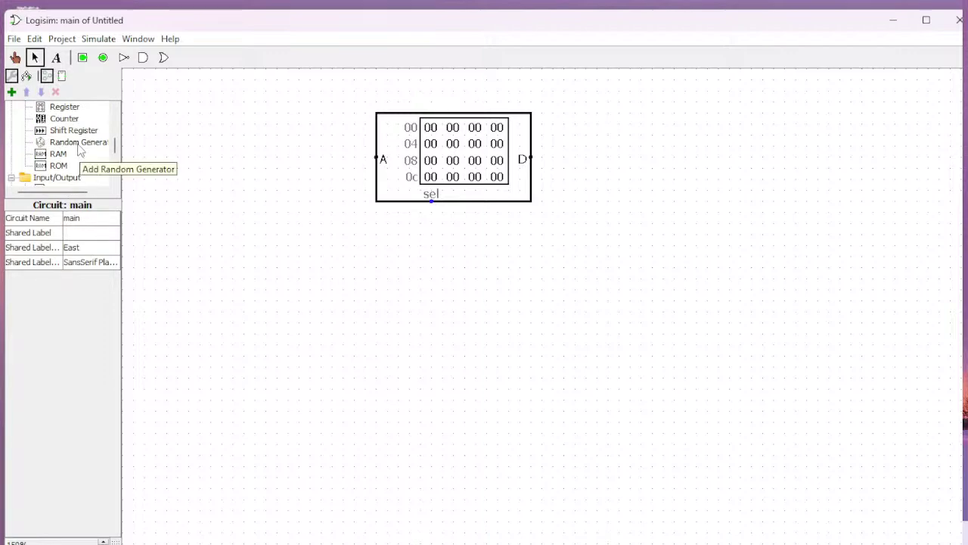
click(78, 142)
click(278, 191)
click(312, 224)
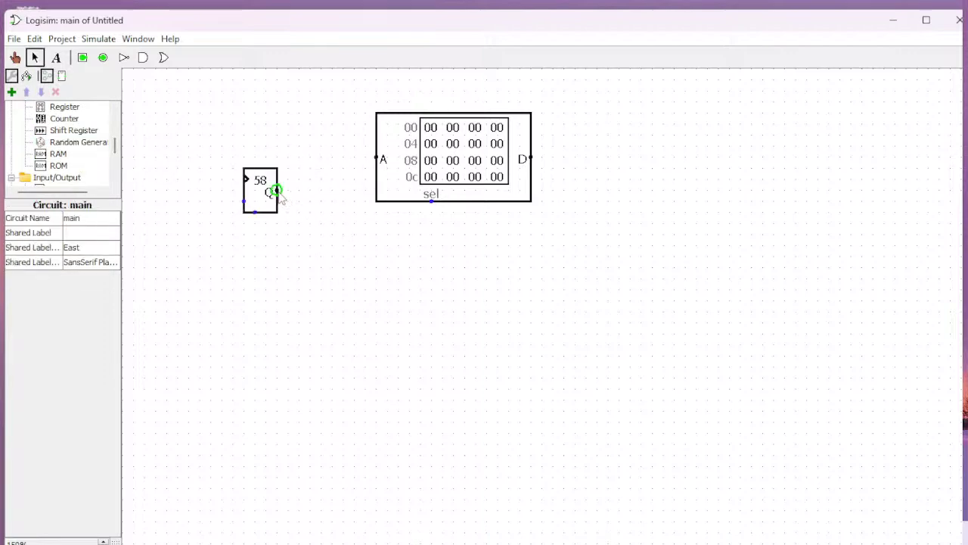
mouse_move(277, 190)
mouse_down()
mouse_move(340, 181)
mouse_move(344, 157)
mouse_move(330, 158)
mouse_move(343, 158)
mouse_up()
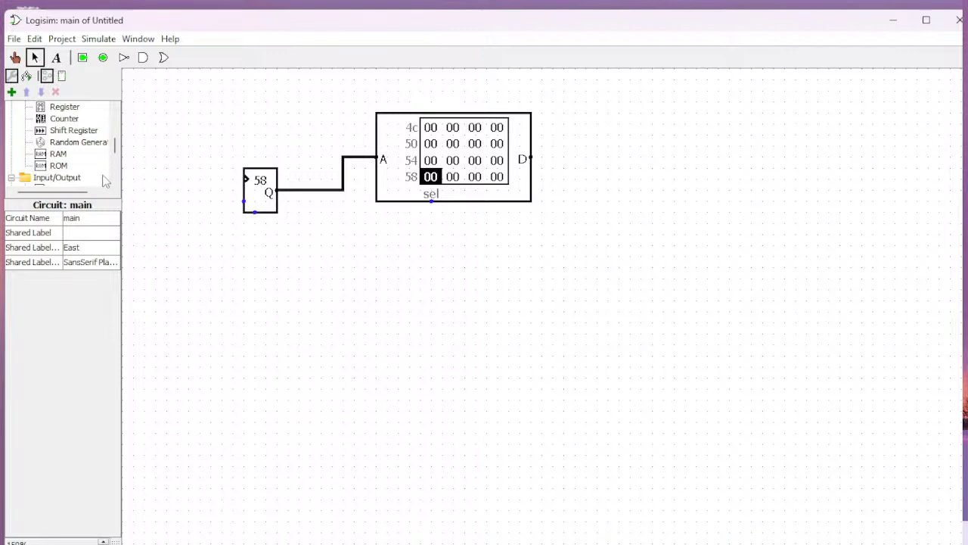
scroll(103, 173, down, 4)
Step: Place a TTY display at the lower right of the circuit
click(49, 169)
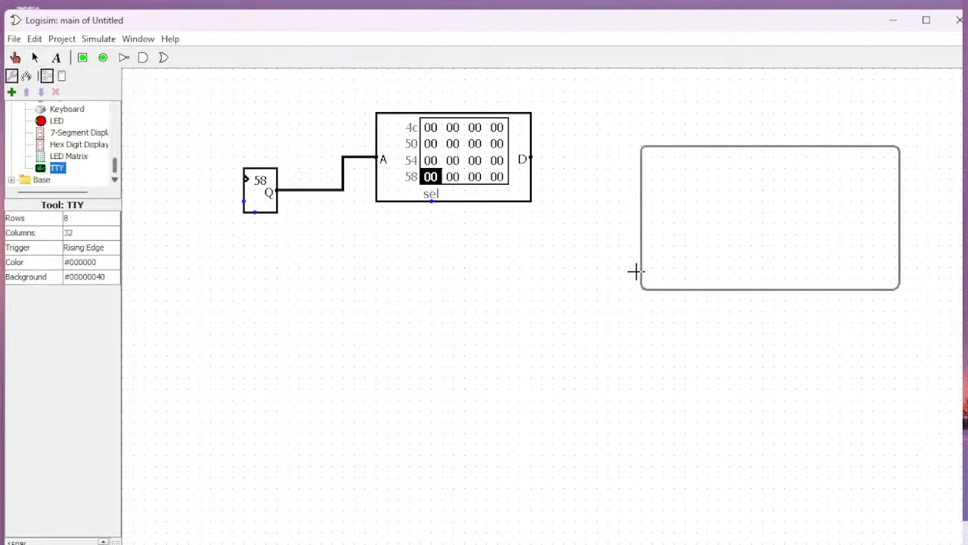
click(620, 421)
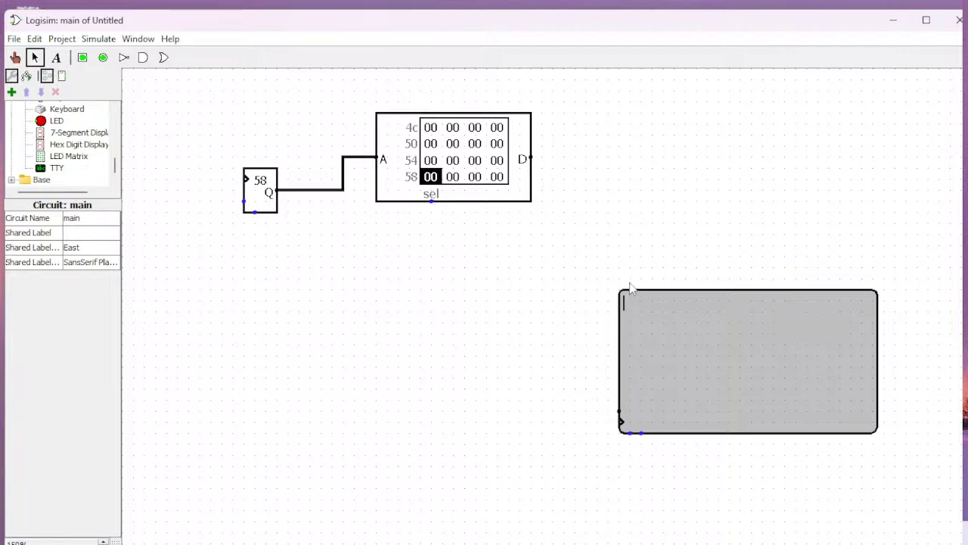
Step: Nudge the random generator up slightly and set it to 4 data bits
drag(266, 202, 266, 191)
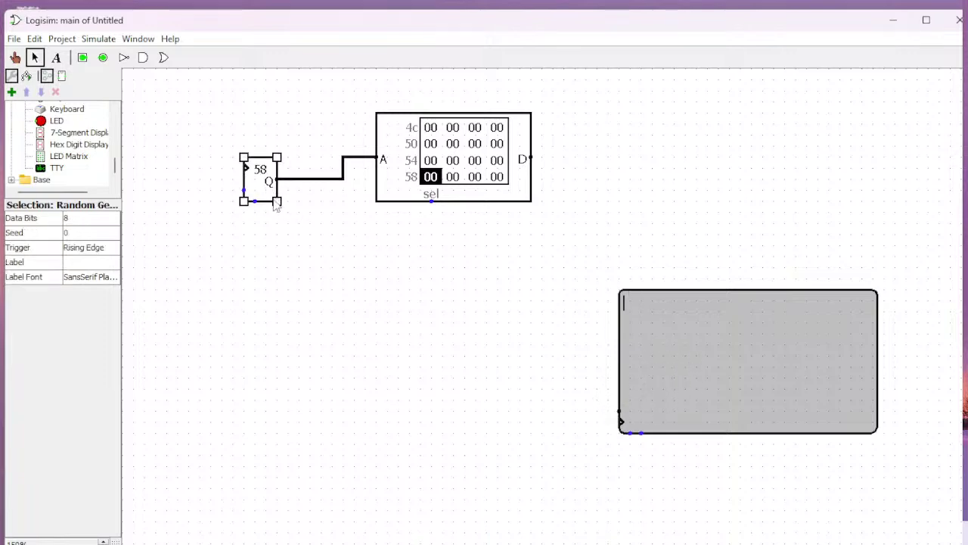
click(215, 279)
click(257, 185)
click(91, 219)
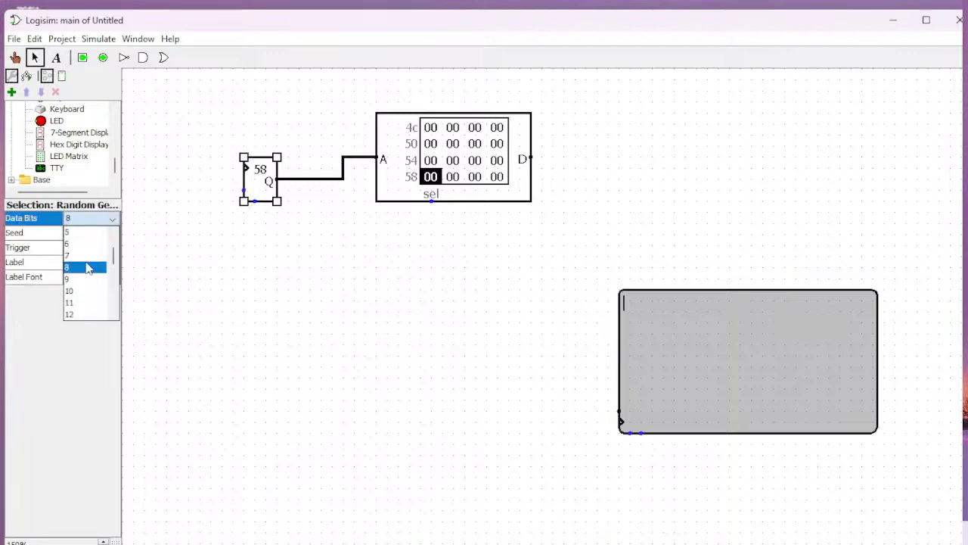
scroll(87, 270, up, 1)
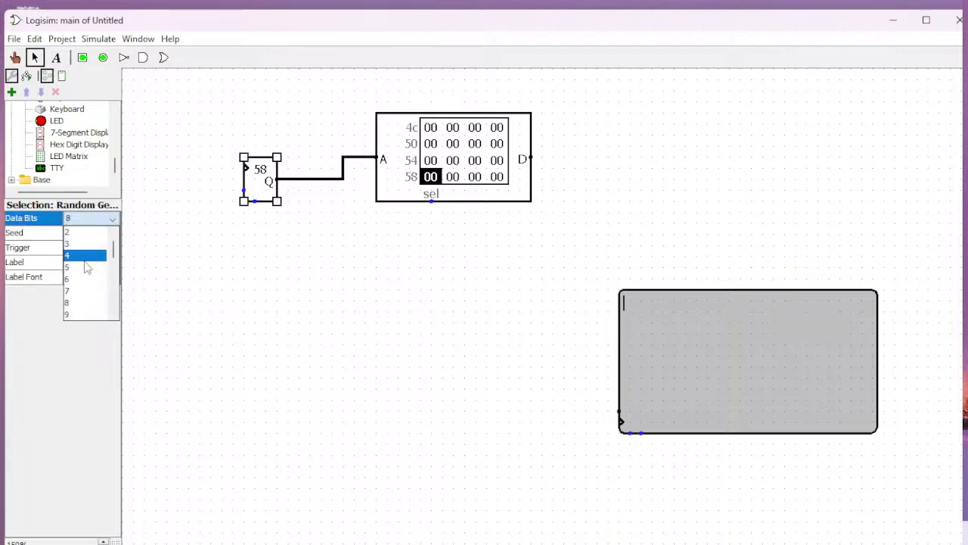
click(85, 255)
click(424, 321)
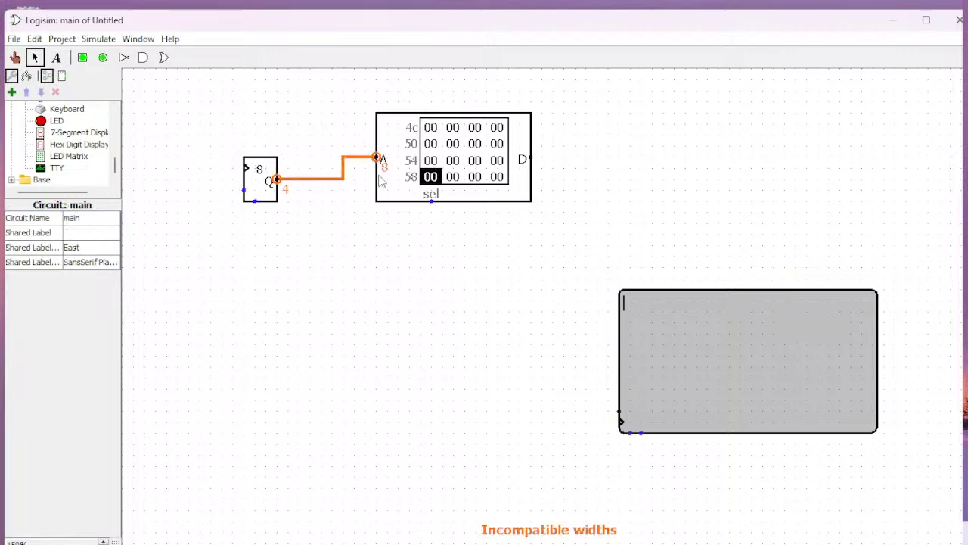
Step: Set the ROM to a 4-bit address width and 4-bit data width
click(429, 165)
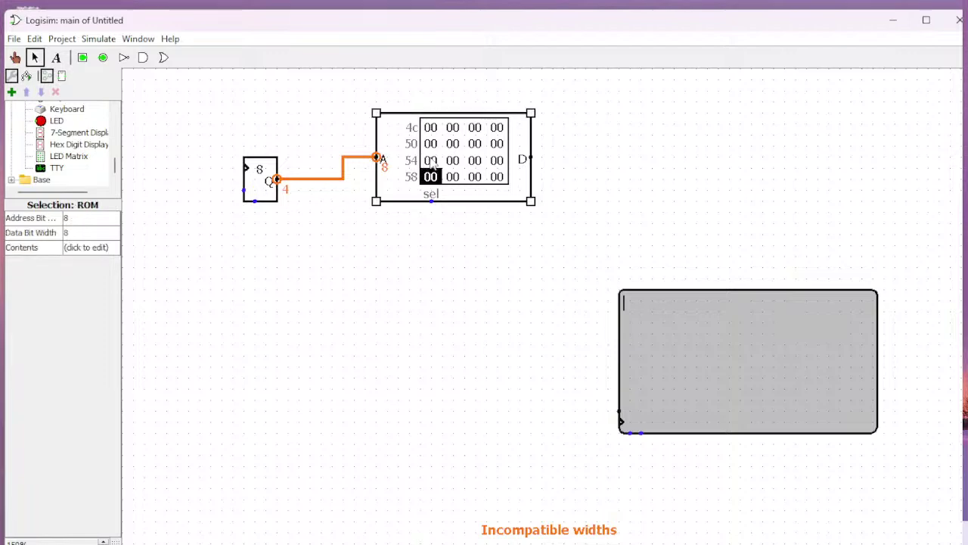
click(85, 219)
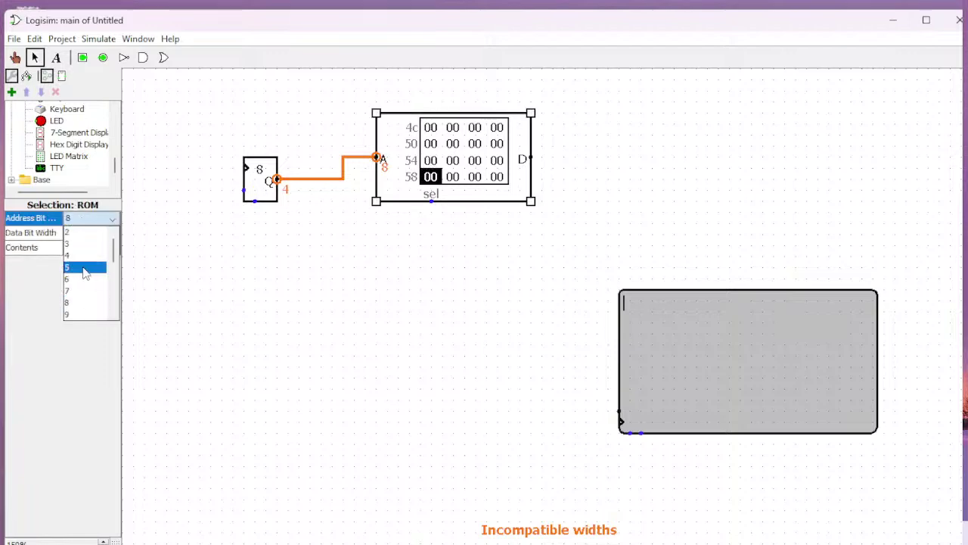
click(79, 255)
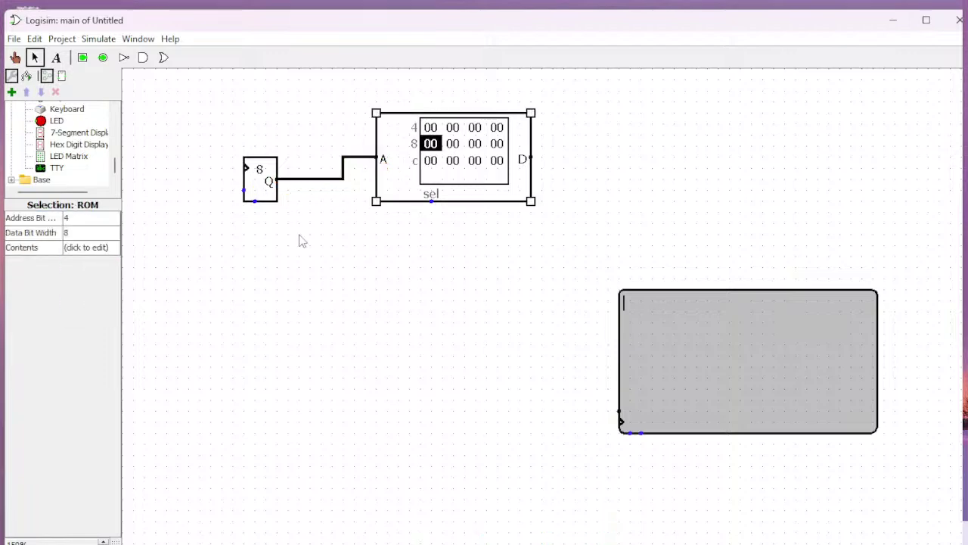
click(89, 234)
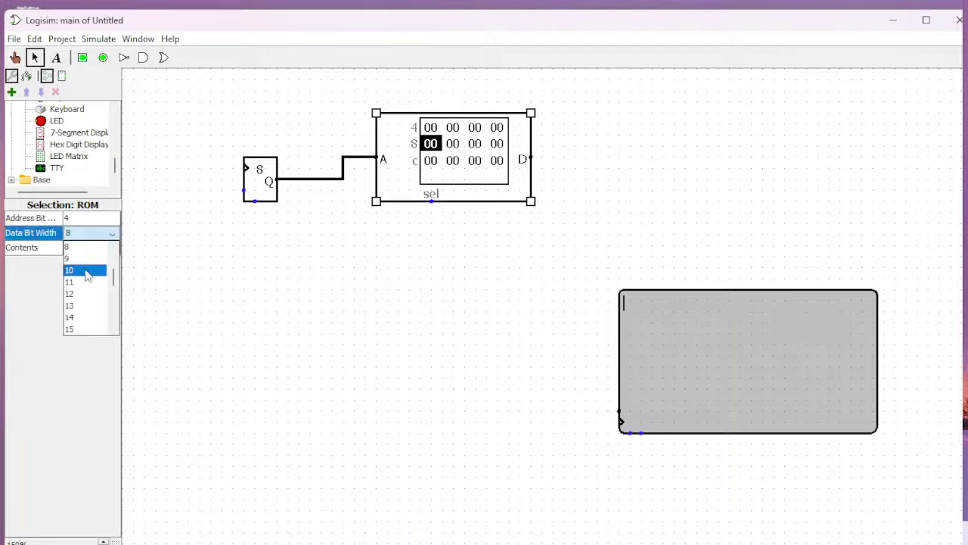
scroll(89, 288, up, 1)
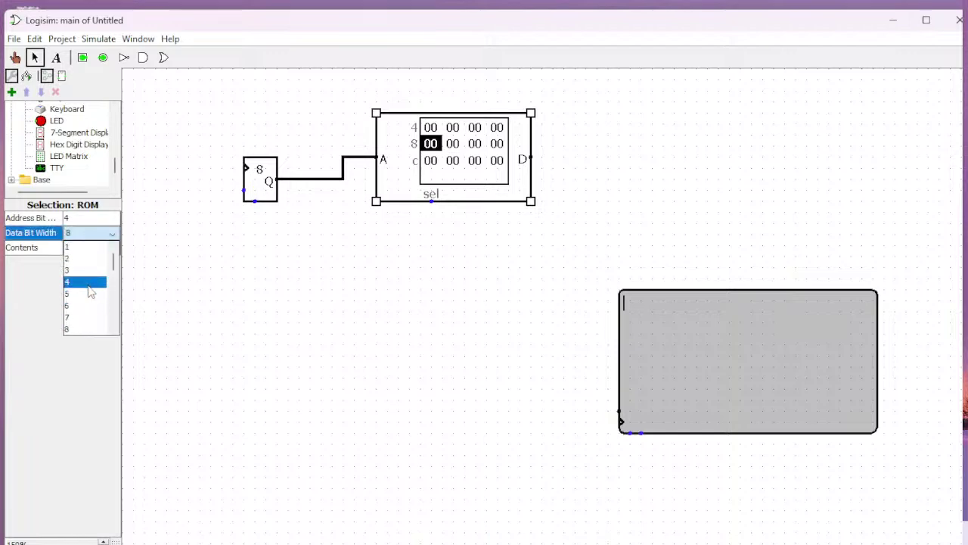
click(88, 283)
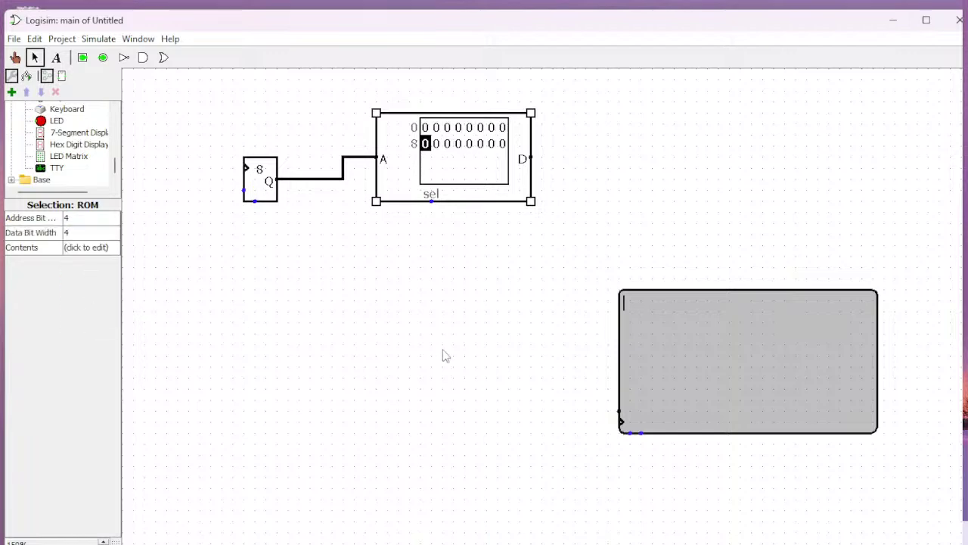
Step: Toggle the ROM data width between 8 and 4, finally leaving it at 4 bits
click(81, 235)
click(82, 300)
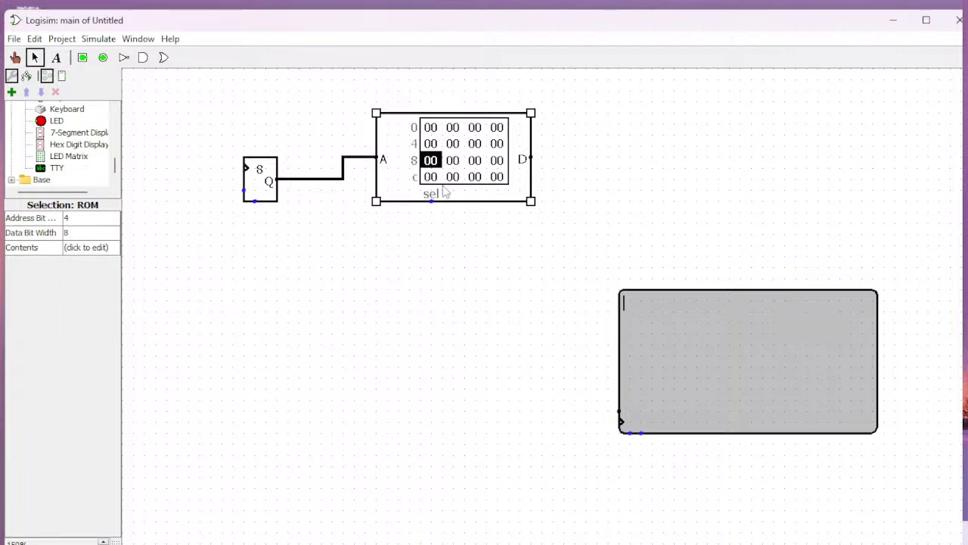
click(88, 236)
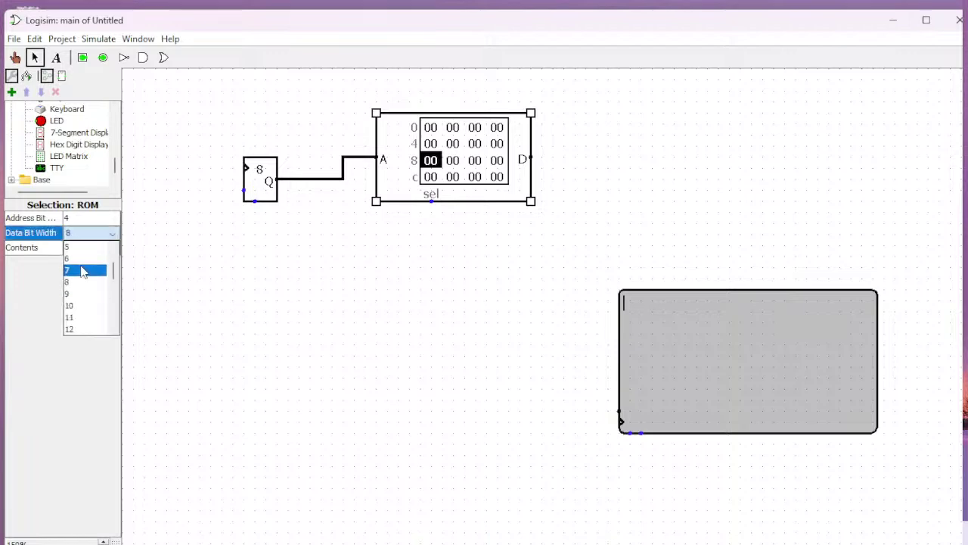
scroll(91, 274, up, 2)
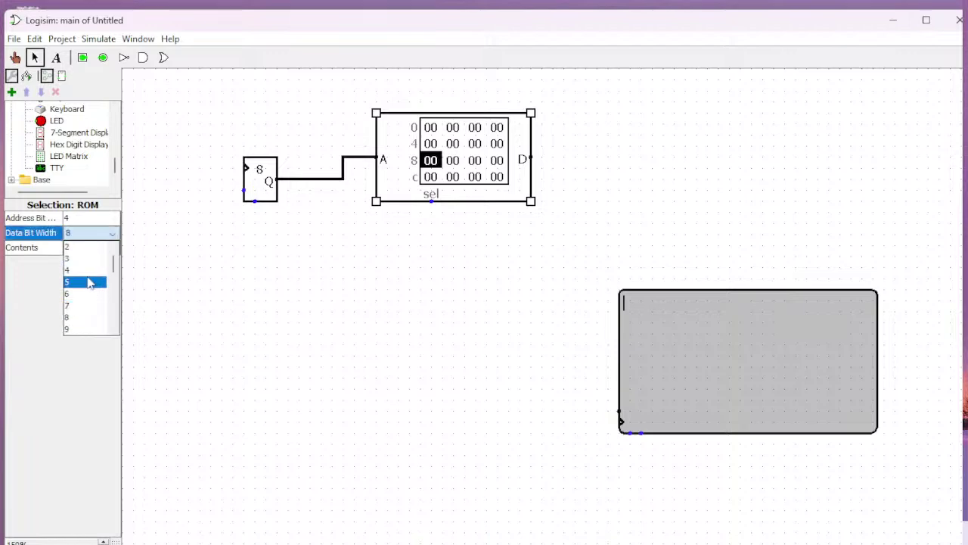
click(88, 277)
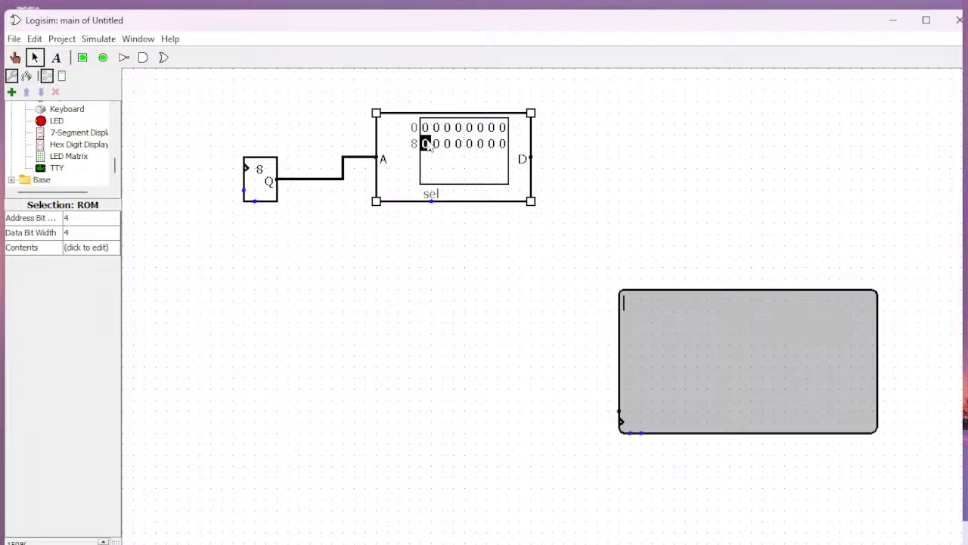
click(102, 236)
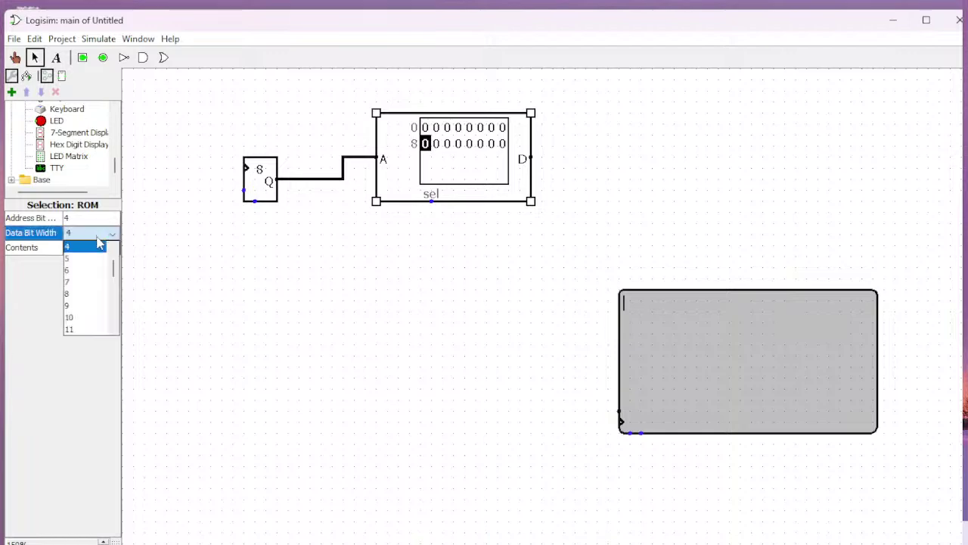
click(85, 294)
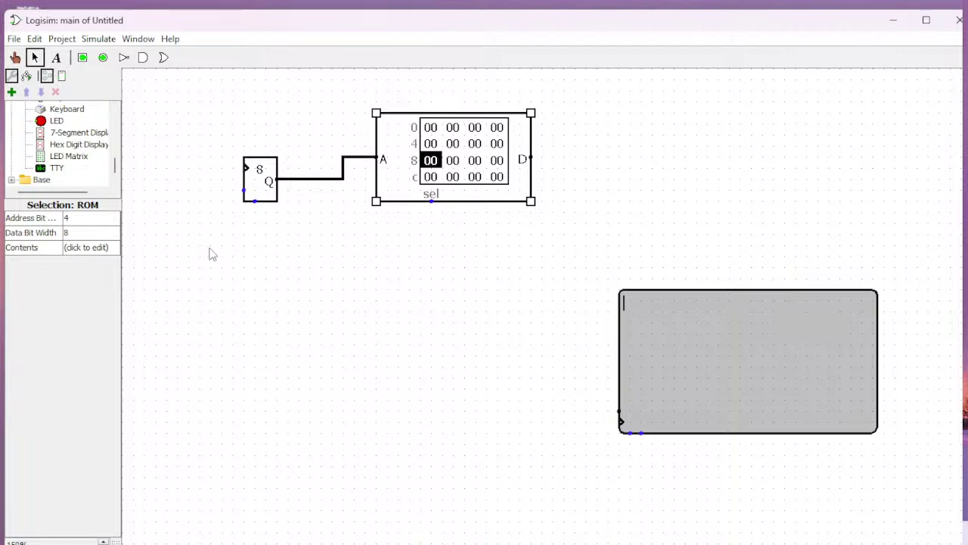
click(91, 235)
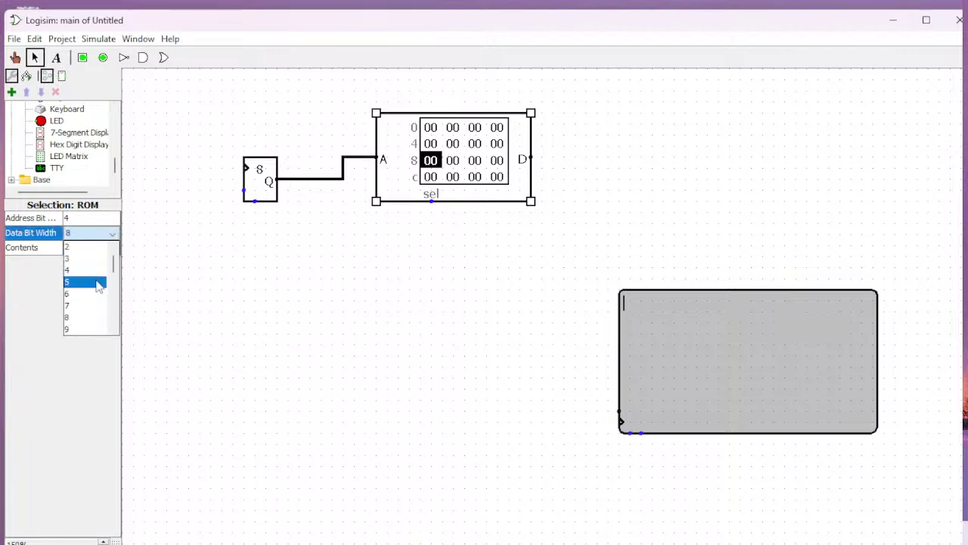
click(91, 270)
click(486, 265)
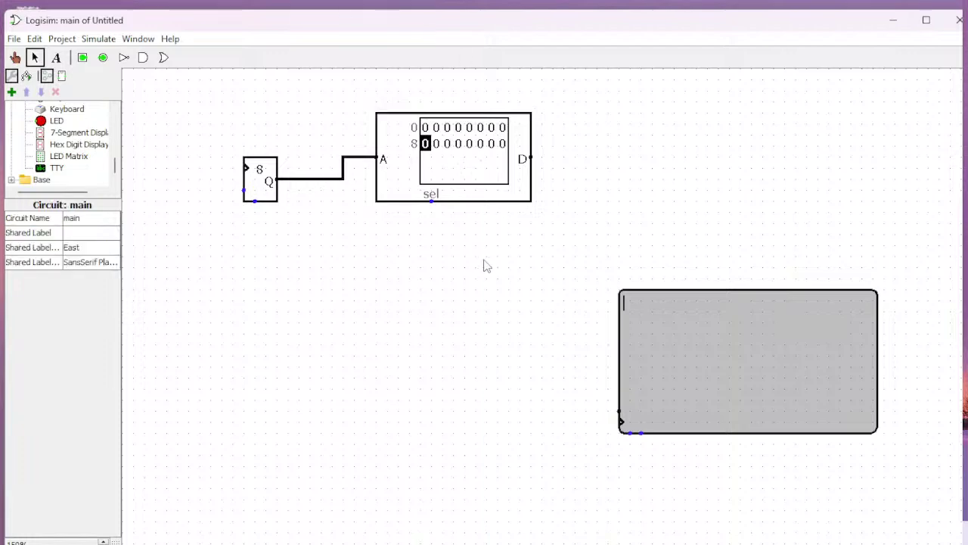
Step: Run a wire down from the ROM's data output and place a Bit Extender at its end
drag(532, 158, 493, 414)
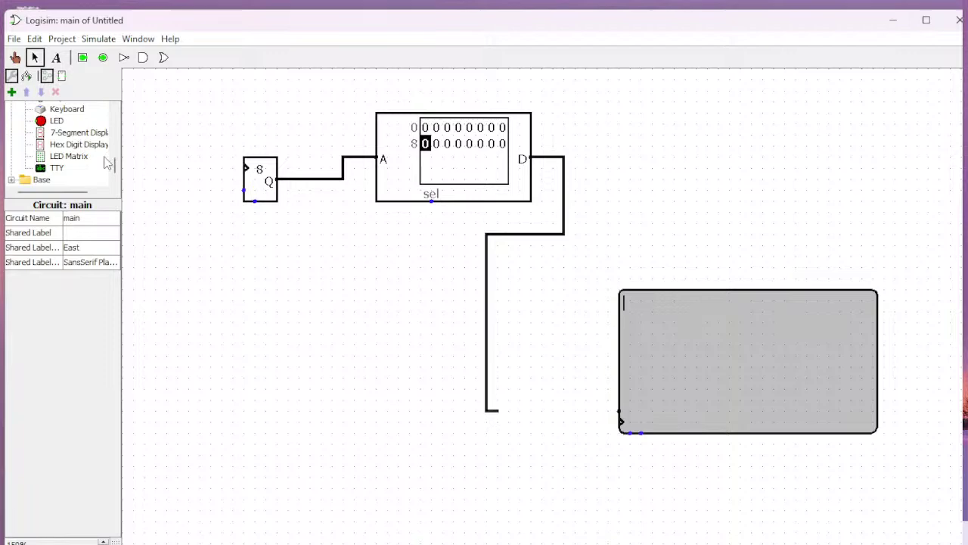
scroll(106, 163, up, 5)
click(11, 116)
click(10, 129)
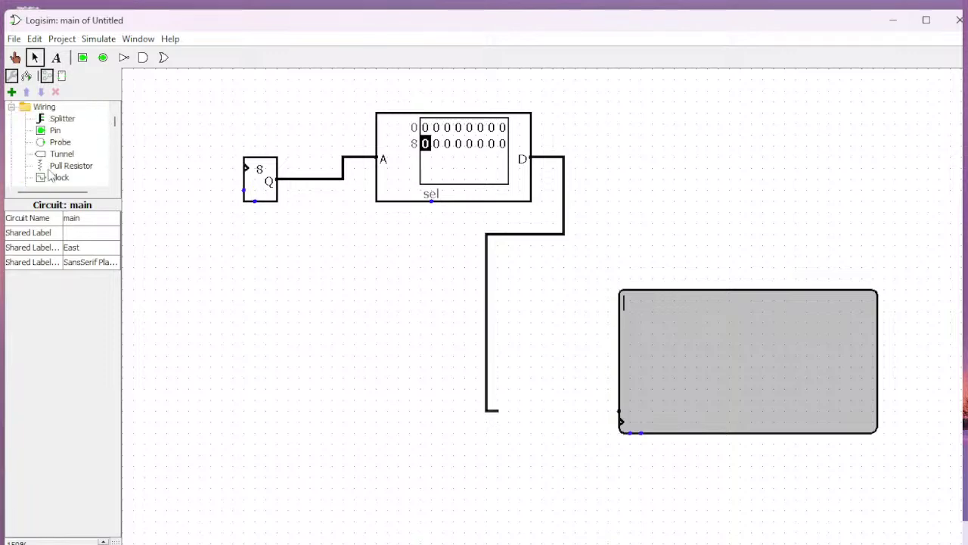
scroll(51, 177, down, 2)
click(63, 178)
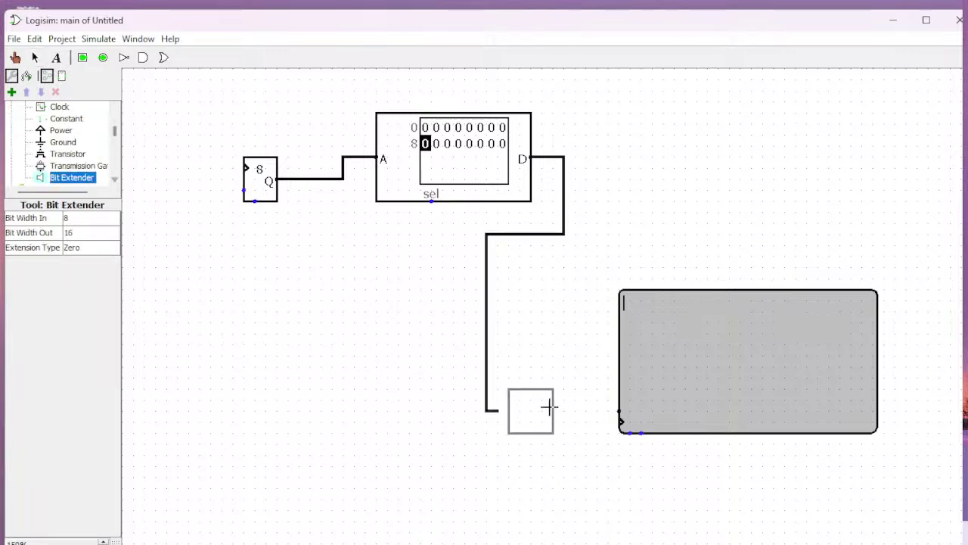
click(553, 410)
click(531, 425)
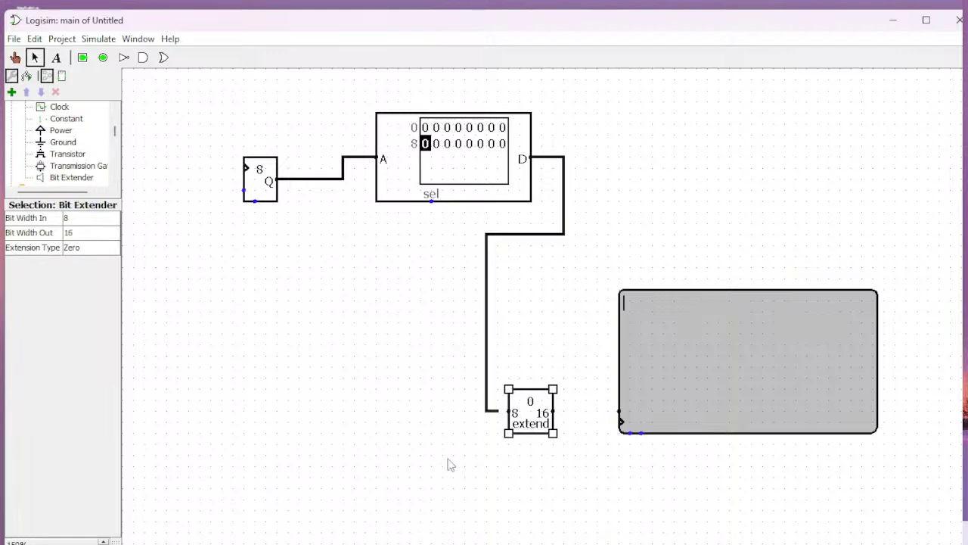
Step: Set the Bit Extender to 4 bits in and 7 bits out, and wire its output to the TTY
click(76, 218)
scroll(80, 264, up, 3)
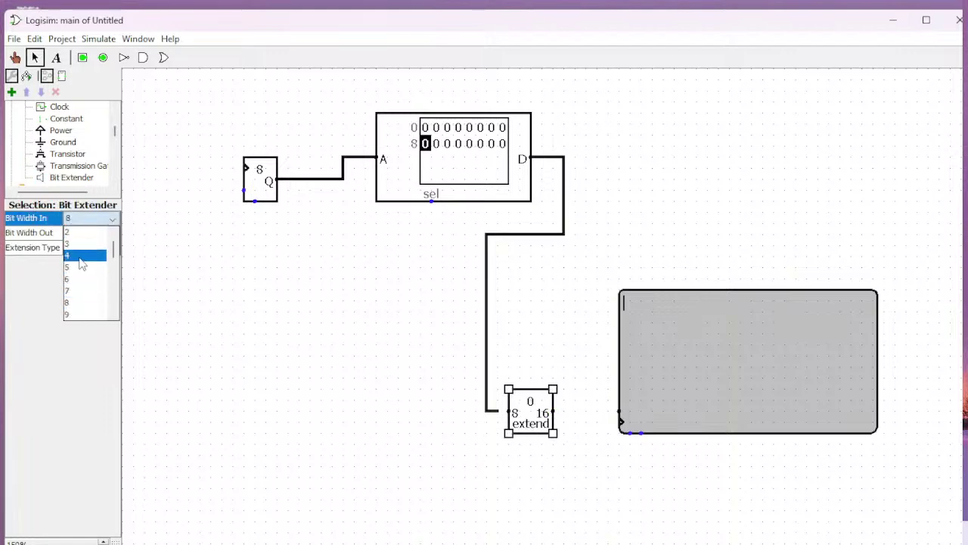
click(80, 257)
click(89, 232)
scroll(87, 271, up, 3)
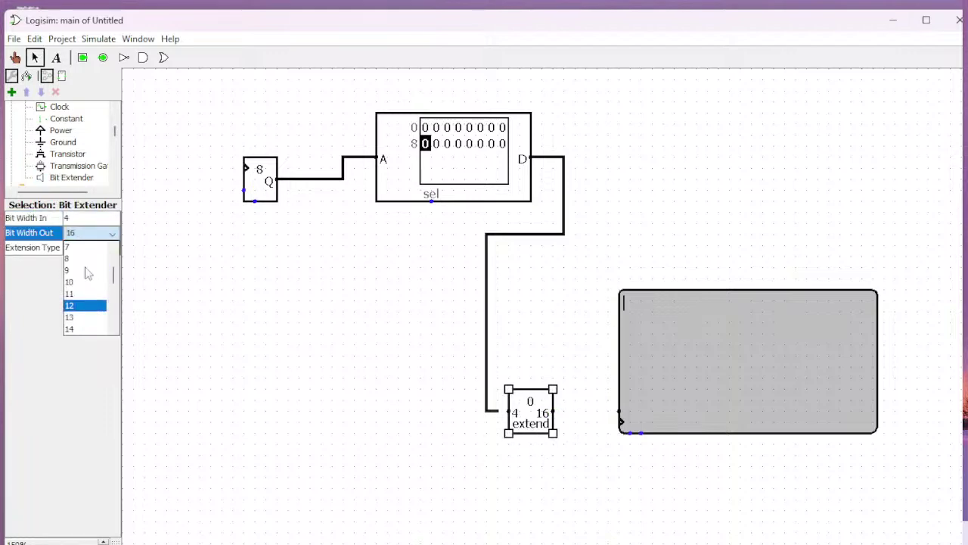
click(90, 247)
click(439, 347)
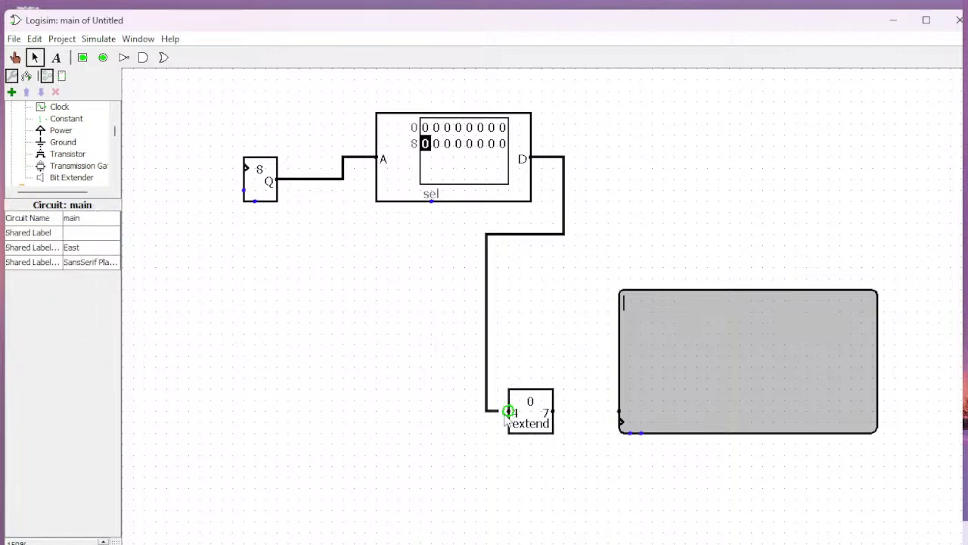
drag(552, 411, 618, 411)
Step: Place a clock and wire it to the random generator and TTY clock inputs
click(59, 106)
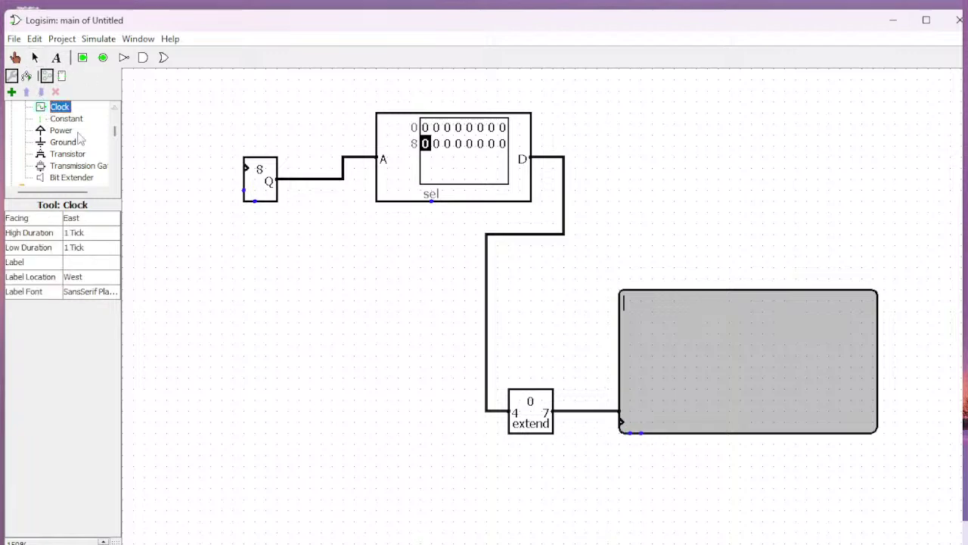
click(199, 257)
drag(199, 257, 243, 168)
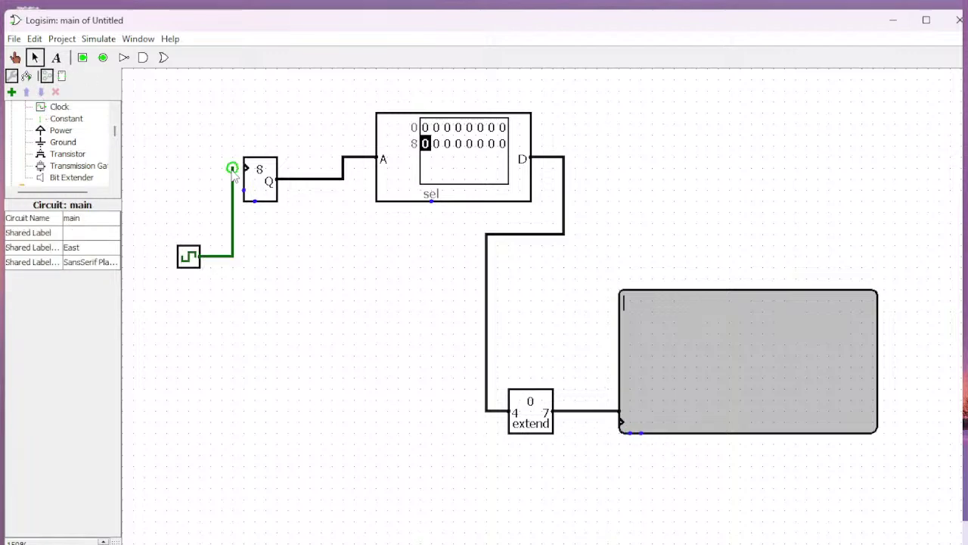
mouse_move(234, 258)
mouse_down()
mouse_move(238, 439)
mouse_move(575, 496)
mouse_move(588, 437)
mouse_move(620, 421)
mouse_up()
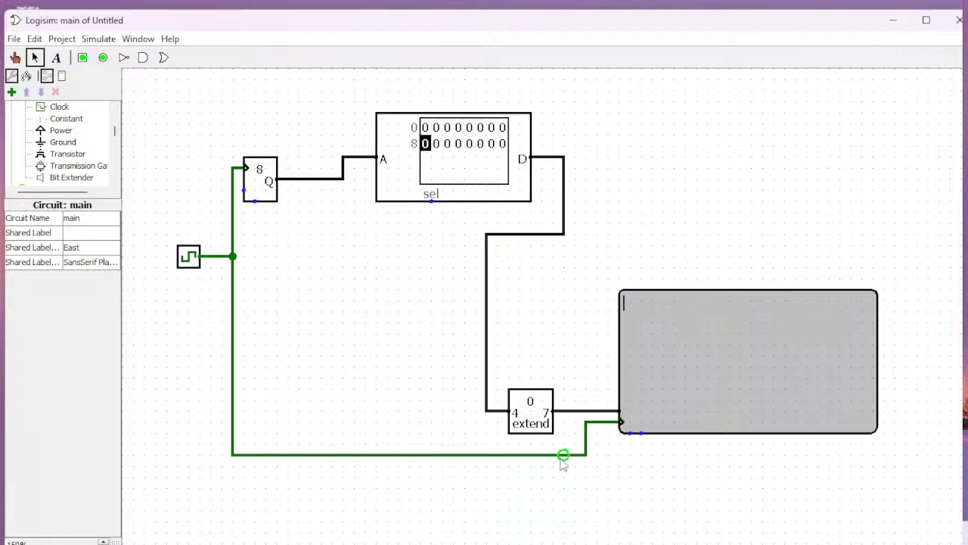
click(530, 420)
click(112, 247)
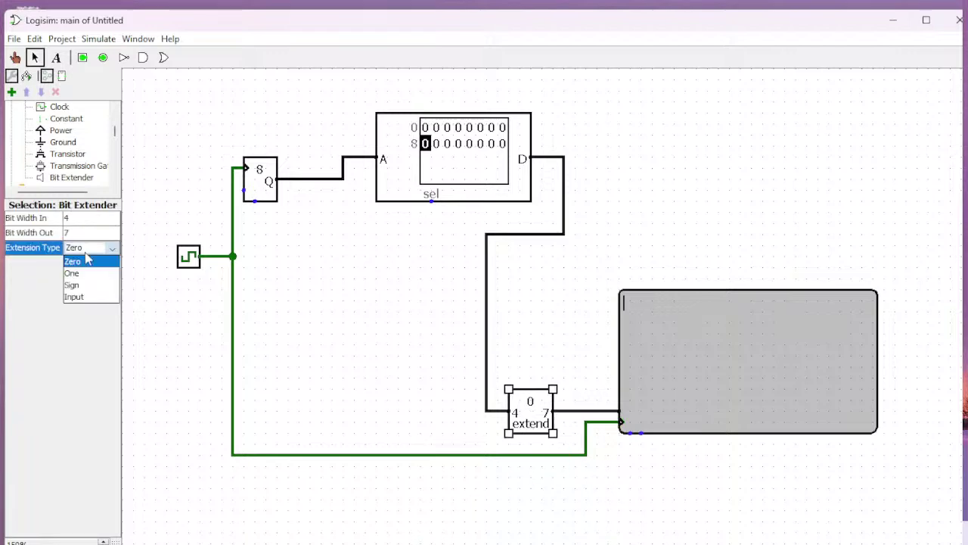
Step: Change the bit extender's extension type from Zero to One
click(83, 273)
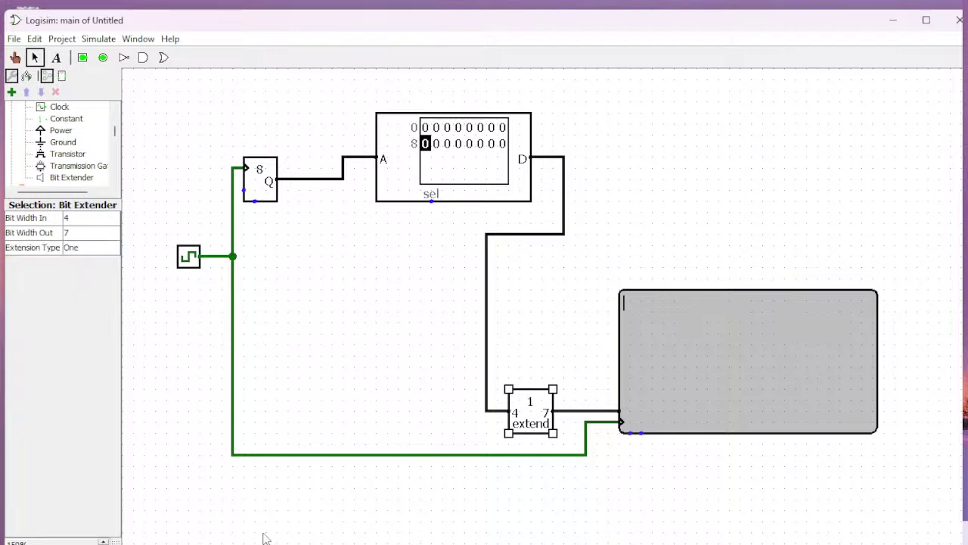
click(496, 531)
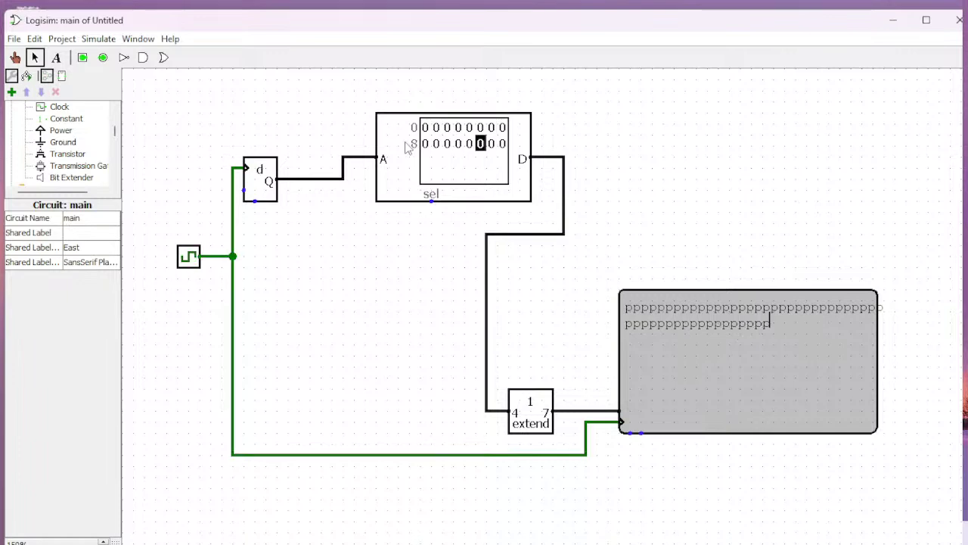
Step: In the ROM's Hex Editor, enter the values 5, 6, a, f and c at their addresses
click(448, 154)
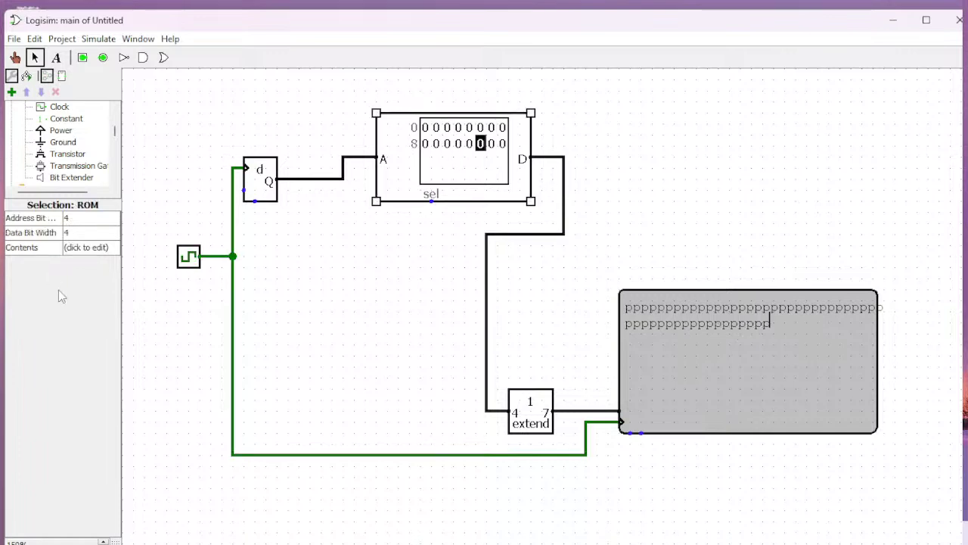
click(83, 261)
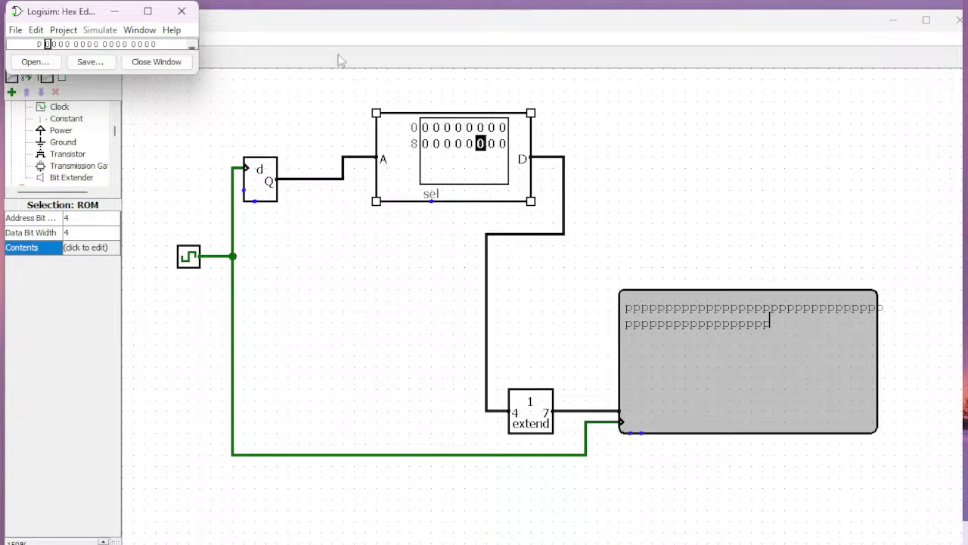
text(5)
click(83, 44)
text(6)
click(135, 44)
text(a)
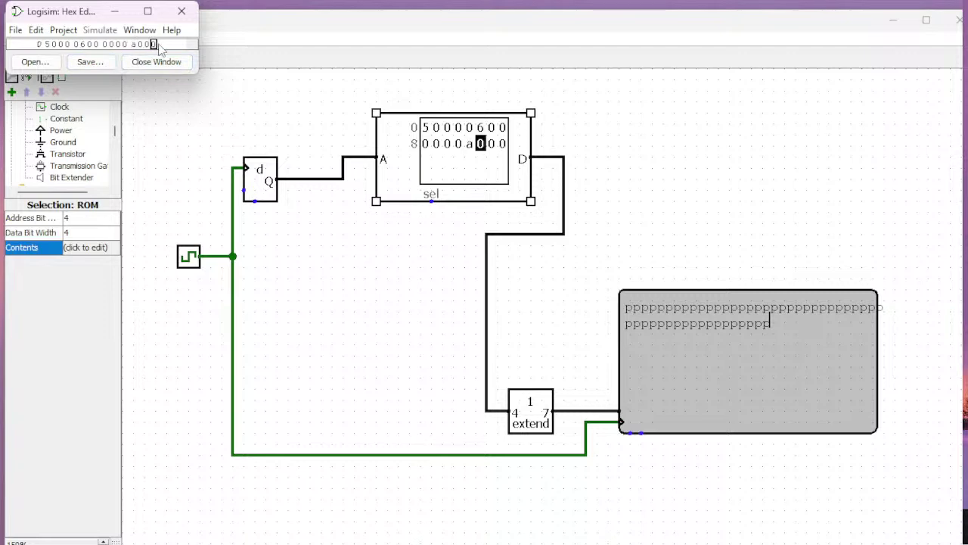
click(154, 43)
text(f)
click(105, 45)
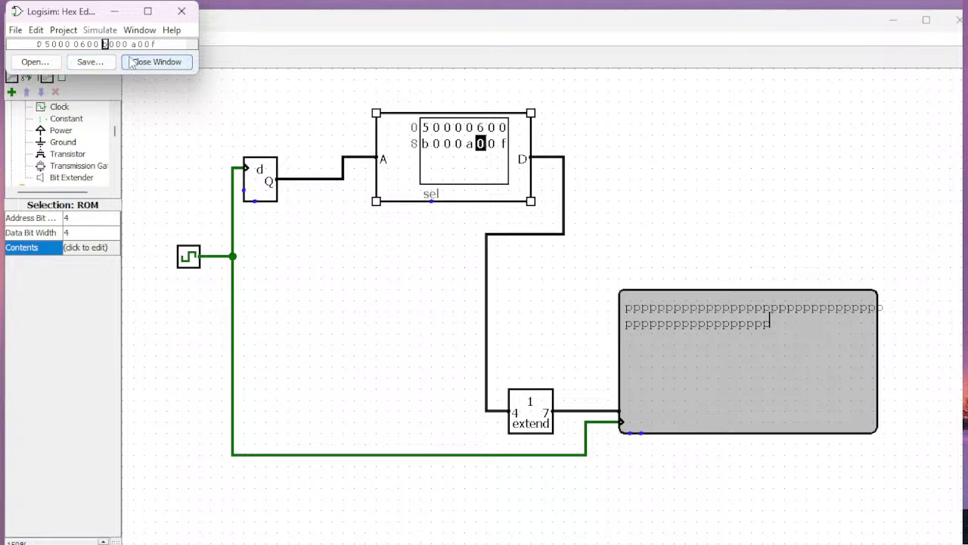
key(Right)
key(Right)
key(Right)
text(c)
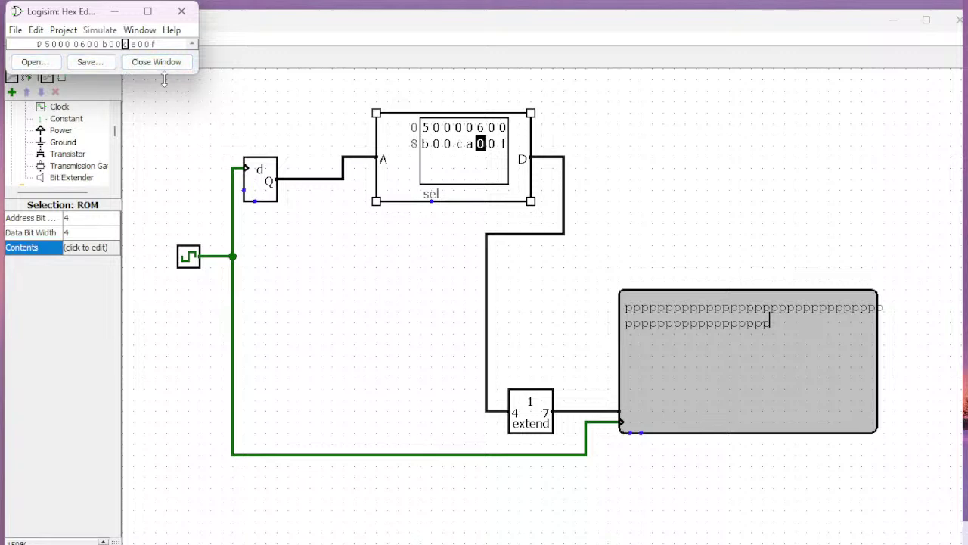
Step: Close the Hex Editor so the TTY prints varied characters like u, v, z and |
click(181, 11)
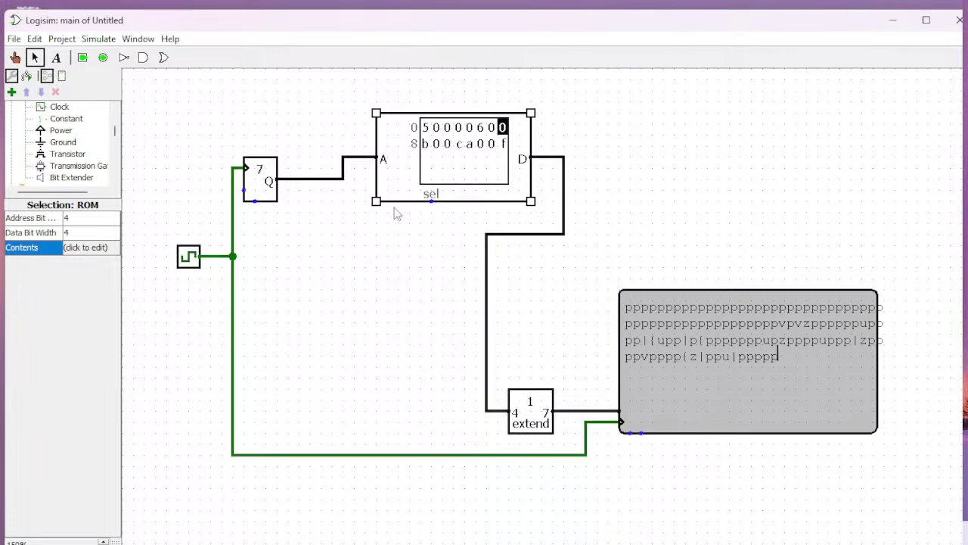
Step: Set the random generator to 8 data bits
click(273, 185)
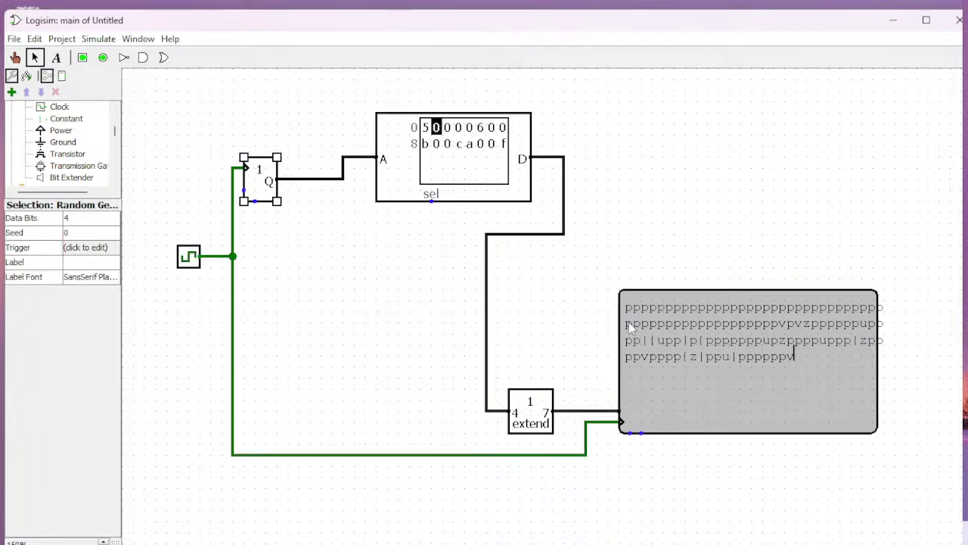
click(83, 221)
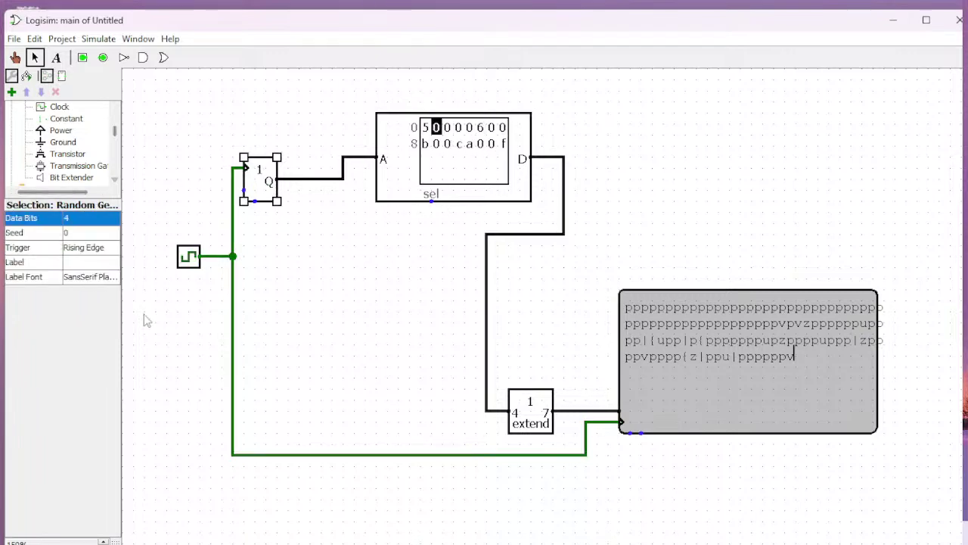
click(89, 227)
click(91, 278)
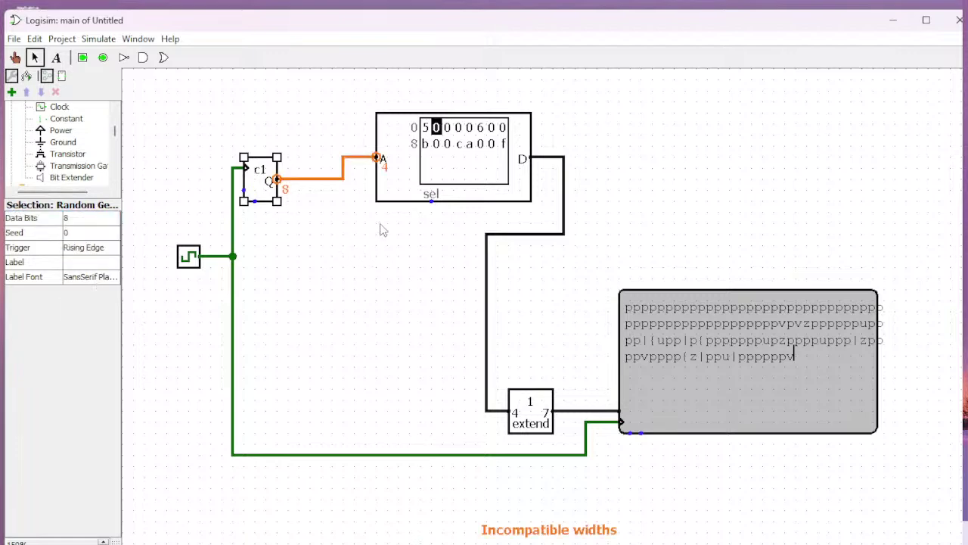
Step: Set the ROM to 8-bit address width and 8-bit data width
click(459, 177)
click(101, 220)
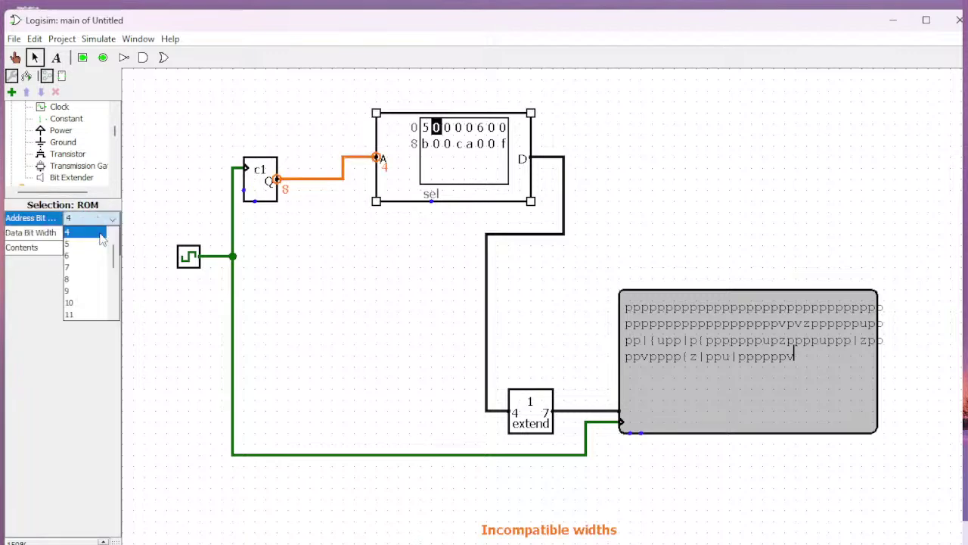
click(96, 277)
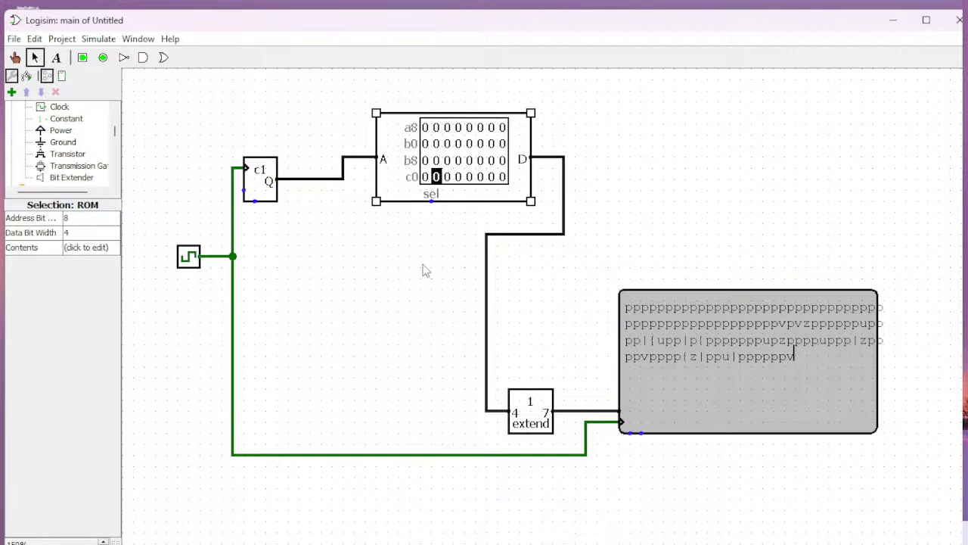
click(96, 233)
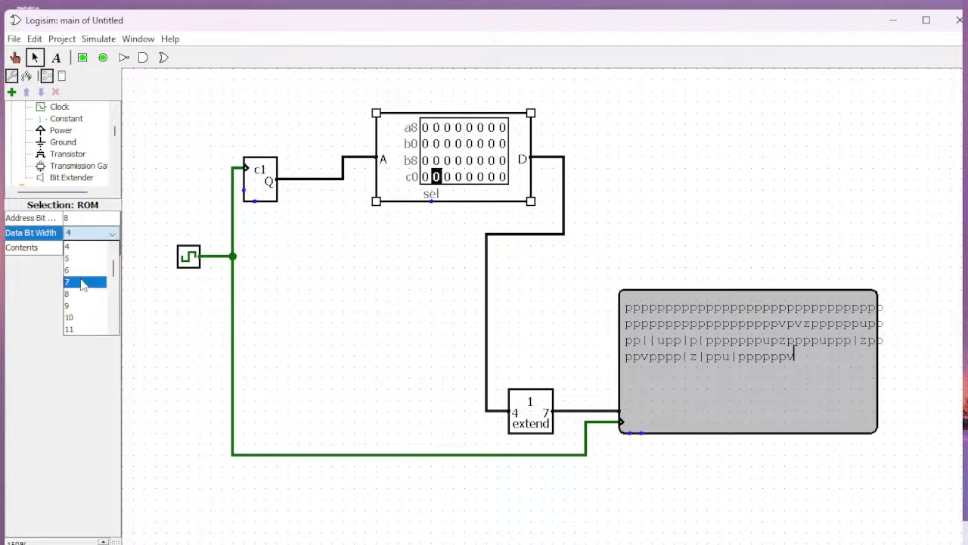
click(78, 329)
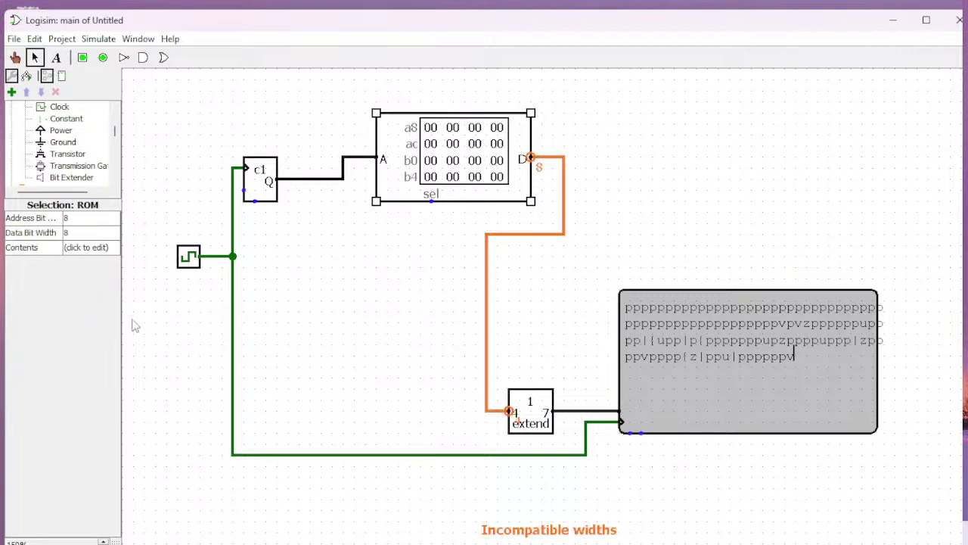
Step: Set the bit extender's input width to 8
click(522, 413)
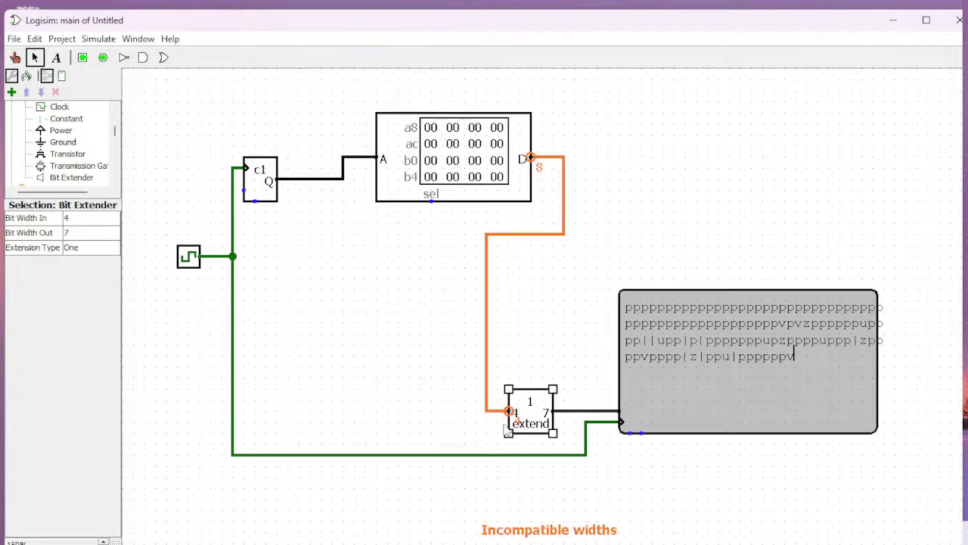
click(90, 218)
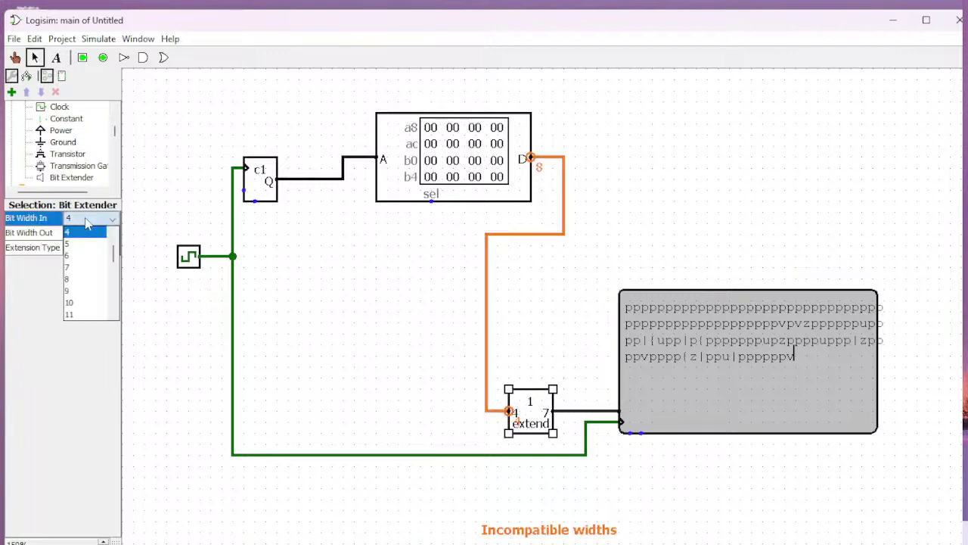
click(73, 277)
click(353, 343)
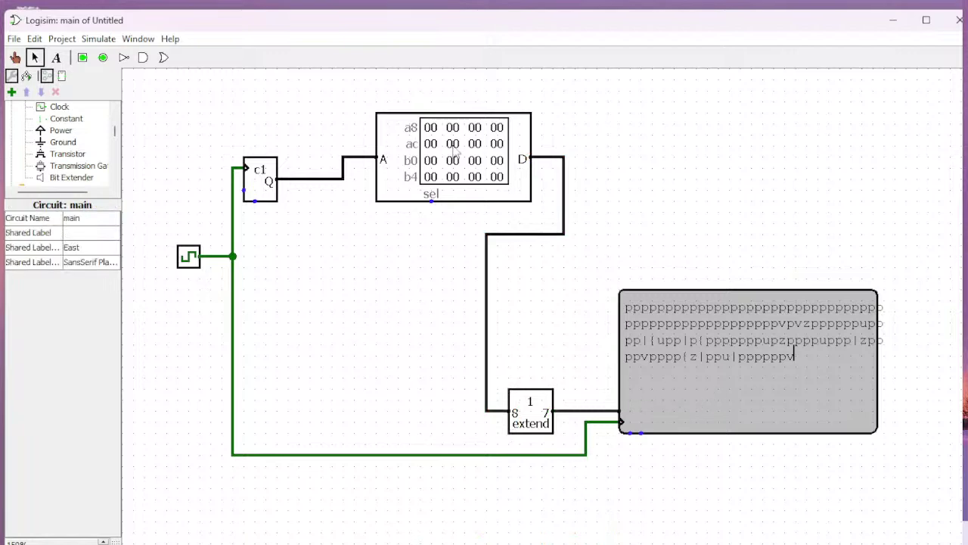
Step: Open the ROM's Hex Editor, enlarge it, and enter bytes fa, fa and ac
click(455, 150)
click(99, 249)
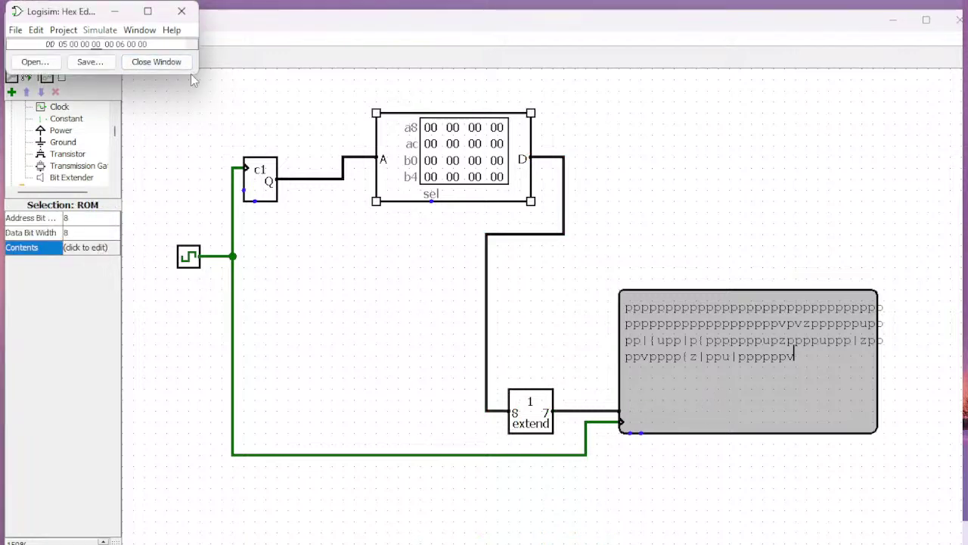
drag(199, 76, 281, 314)
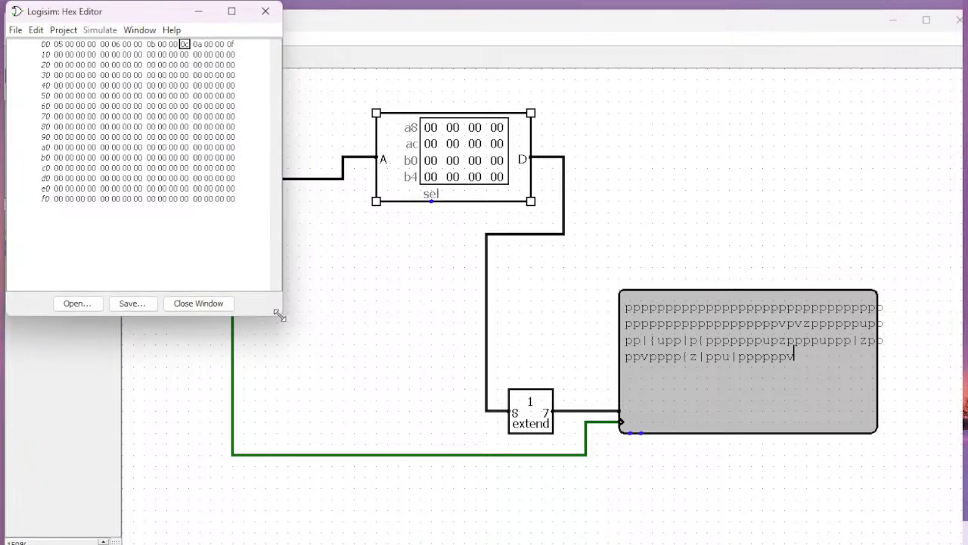
click(81, 85)
text(fa)
click(137, 95)
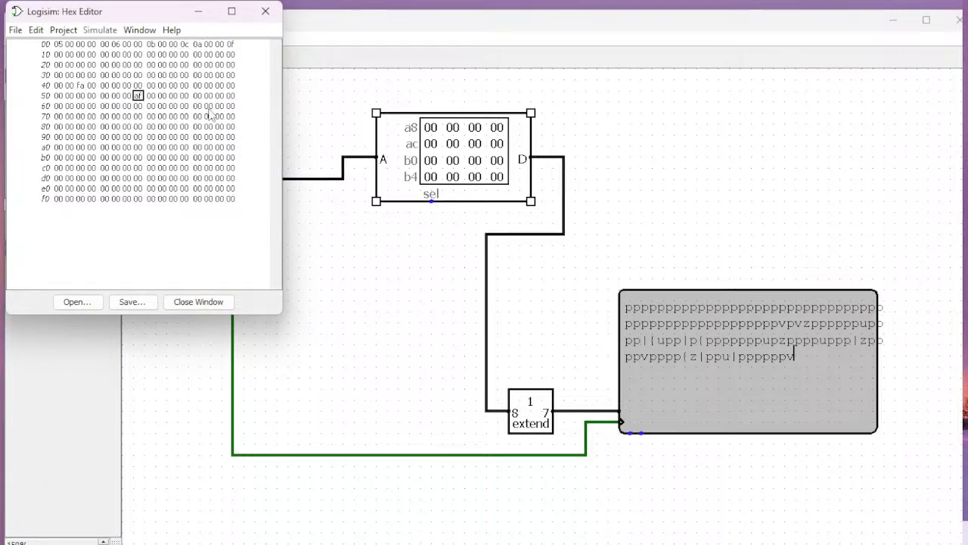
text(fa)
click(184, 106)
text(ac)
click(220, 137)
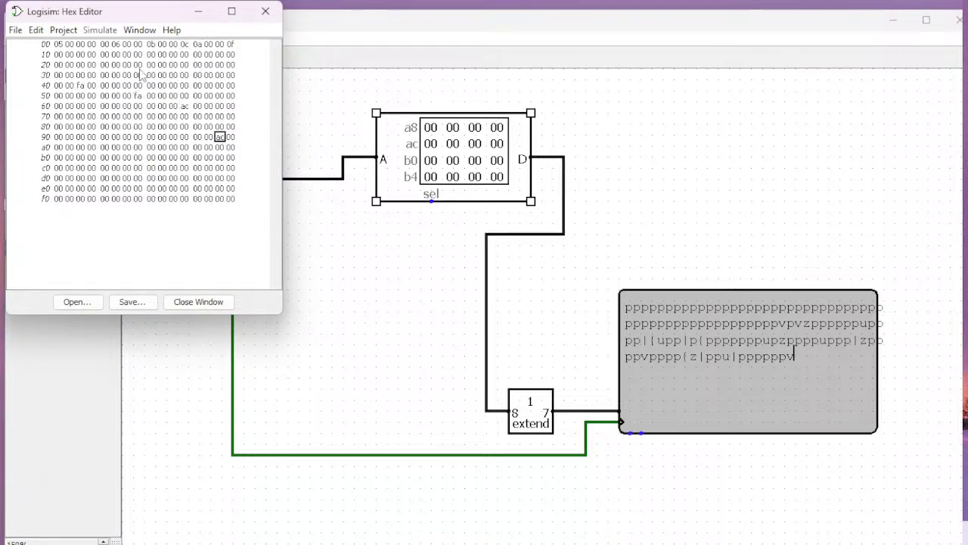
Step: Enter ee and e into bytes in rows 10 and 20 of the ROM
click(127, 58)
key(Left)
key(Left)
key(Left)
key(Left)
key(Left)
key(Left)
text(ee)
click(126, 58)
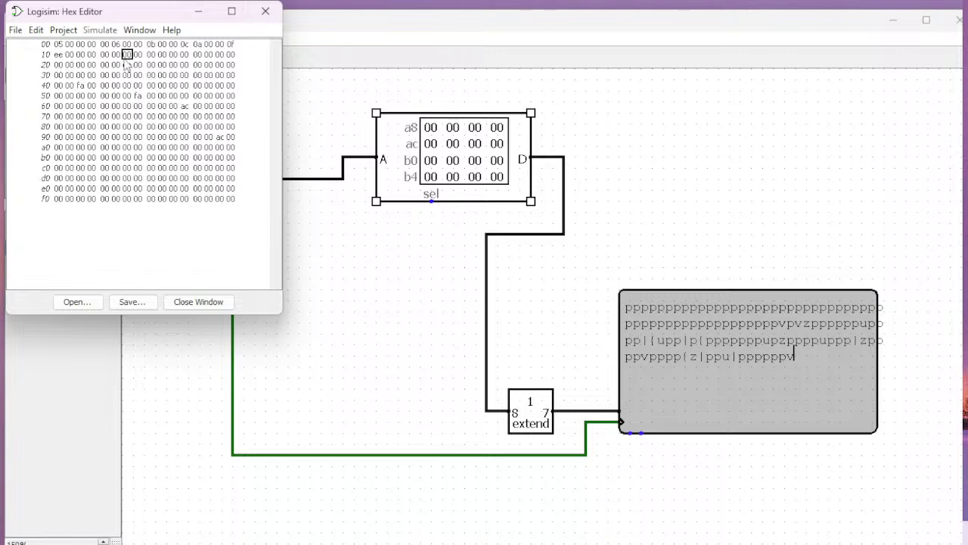
click(161, 65)
click(220, 66)
text(ea)
Step: Enter bytes fa, af, fa, af, da and da in rows 50 through f0, then close the editor
click(208, 96)
text(fa)
click(208, 137)
text(af)
click(219, 178)
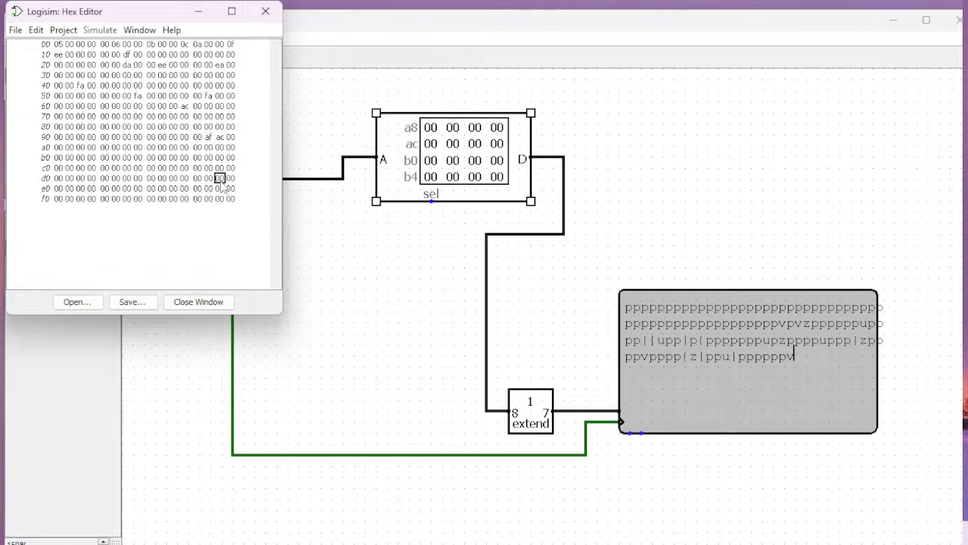
text(fa)
click(198, 199)
text(af)
click(117, 199)
text(da)
click(70, 188)
text(da)
click(298, 58)
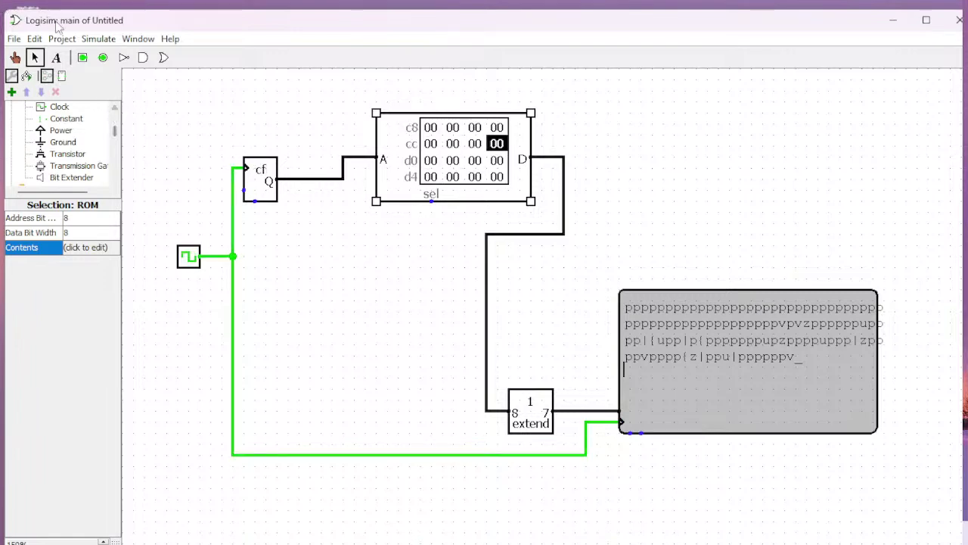
Step: Reset the simulation so the TTY clears and the random generator reads address 4b
click(93, 39)
mouse_move(34, 44)
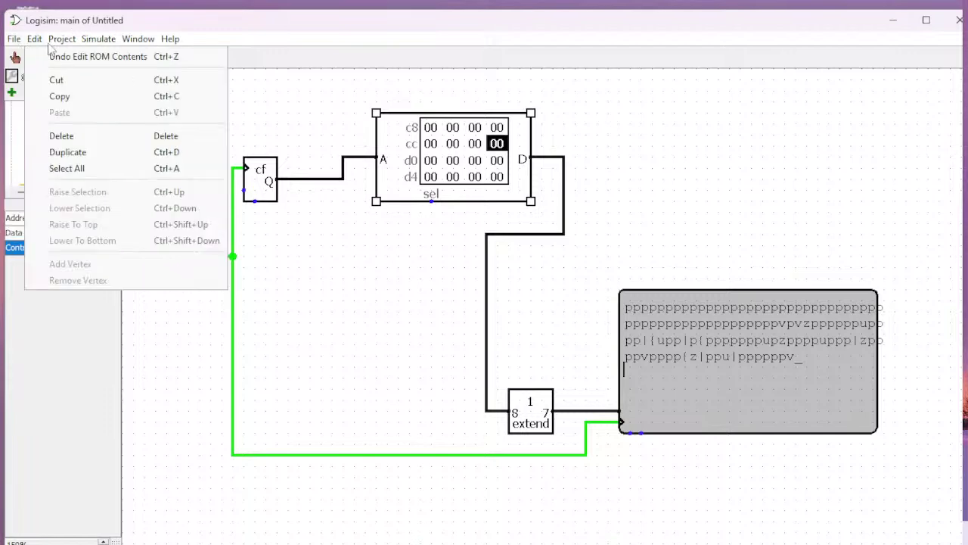
mouse_move(190, 48)
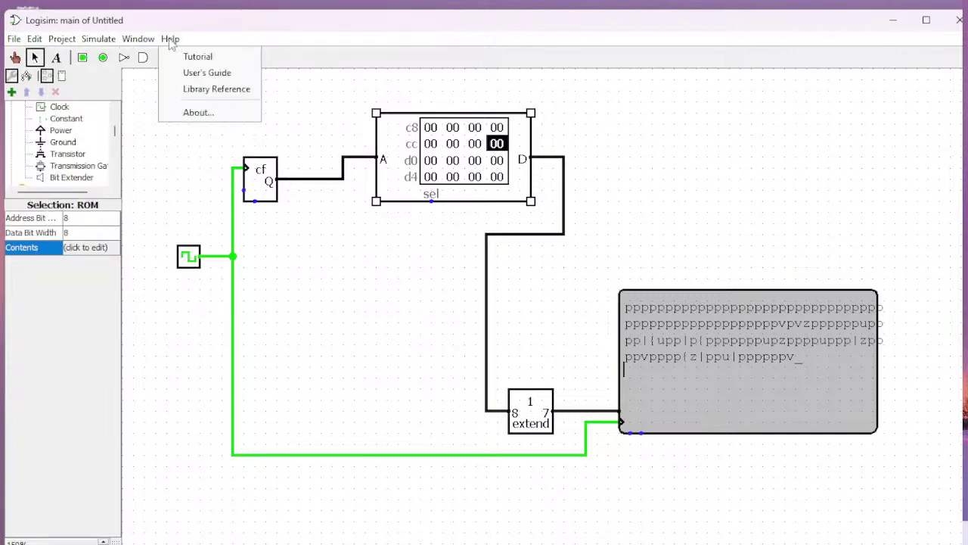
mouse_move(112, 47)
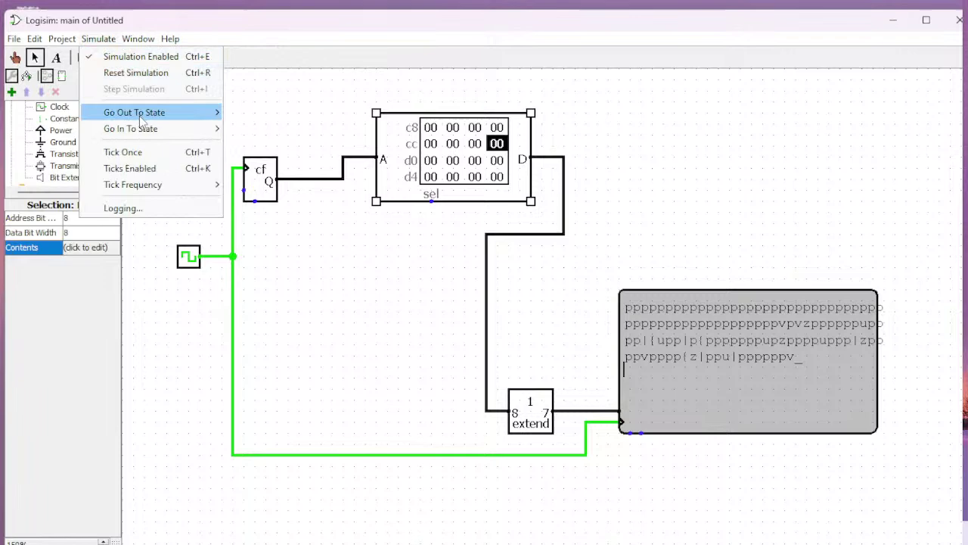
click(151, 76)
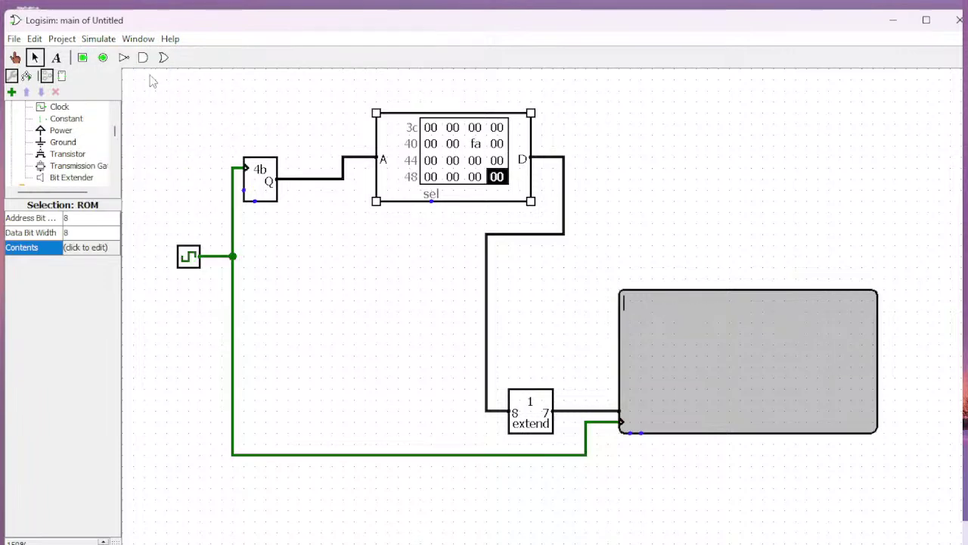
click(103, 46)
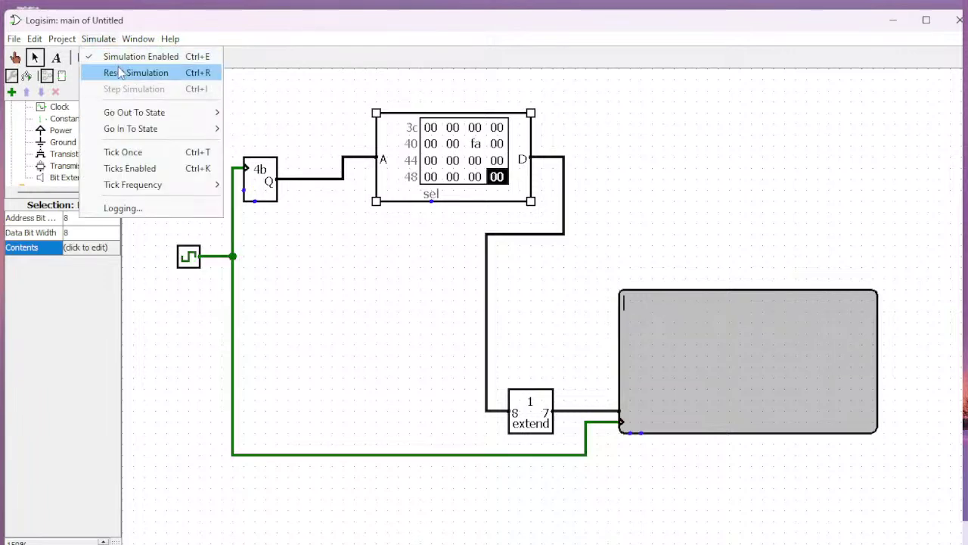
click(307, 87)
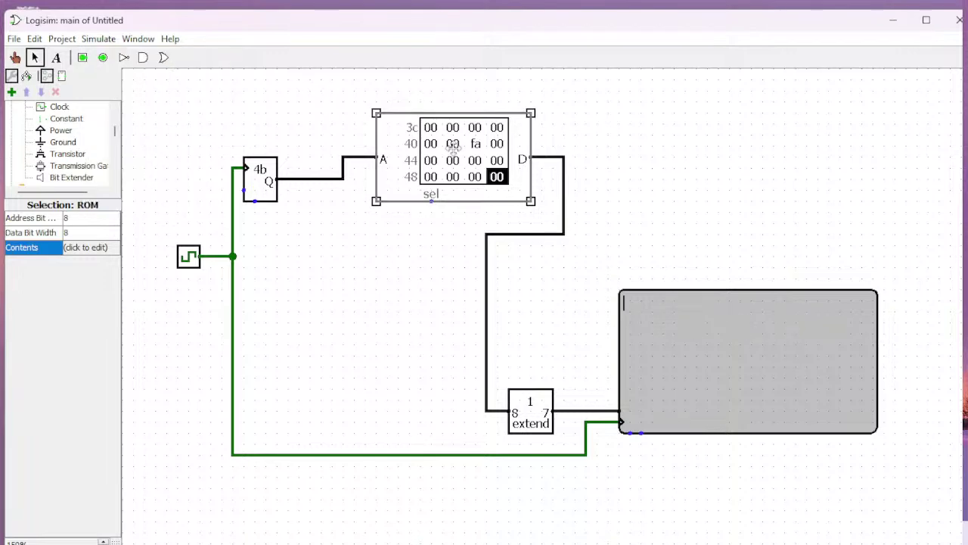
Step: Set the ROM's Data Bit Width to 4 and the Bit Extender's Bit Width In to 4
click(78, 233)
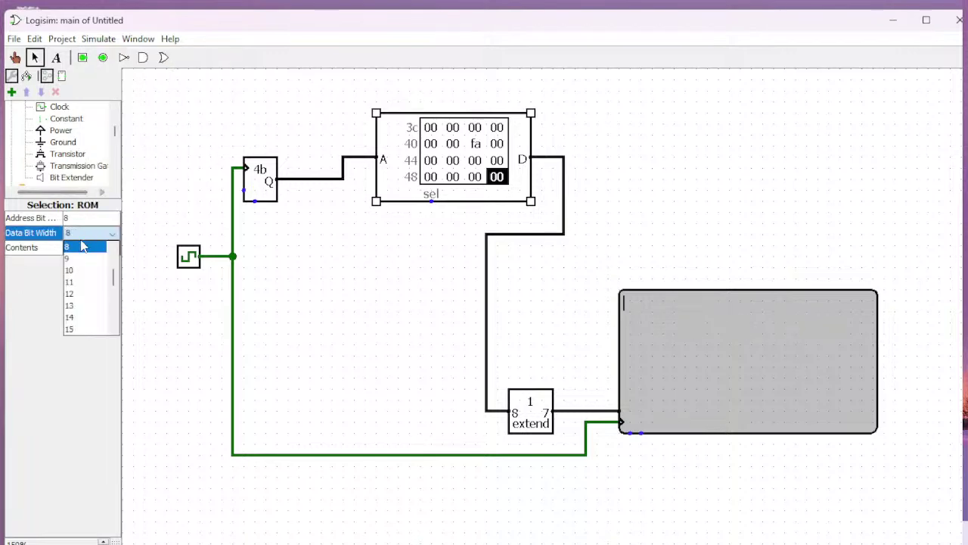
scroll(83, 278, up, 3)
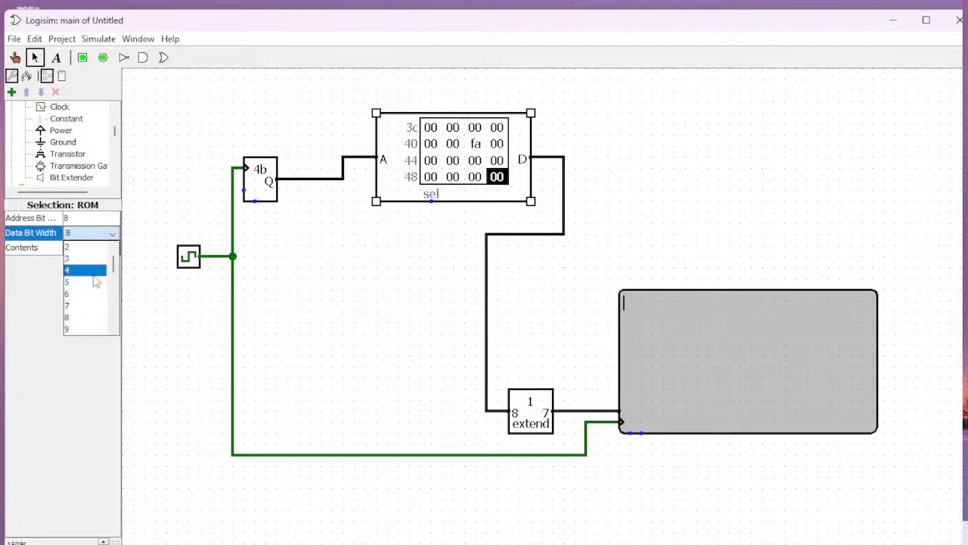
click(84, 270)
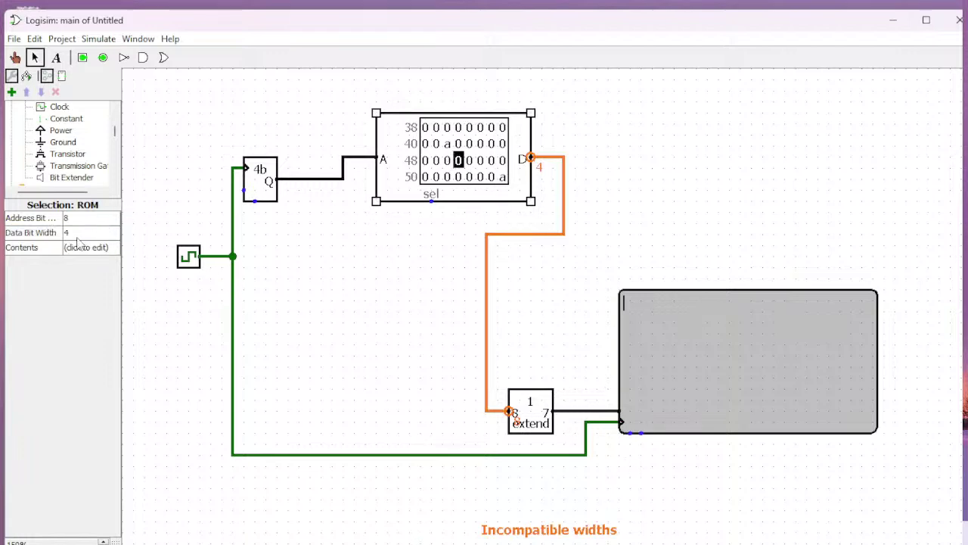
click(535, 407)
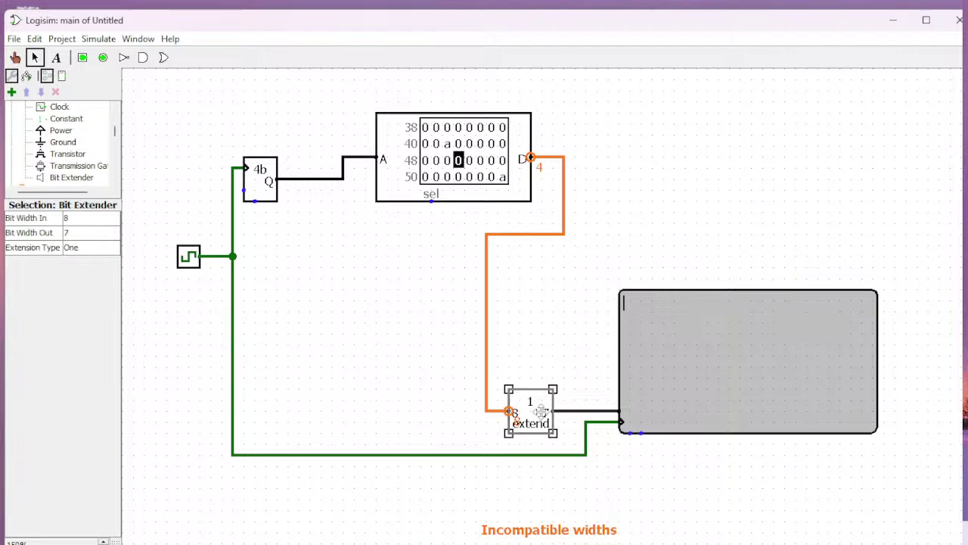
click(79, 220)
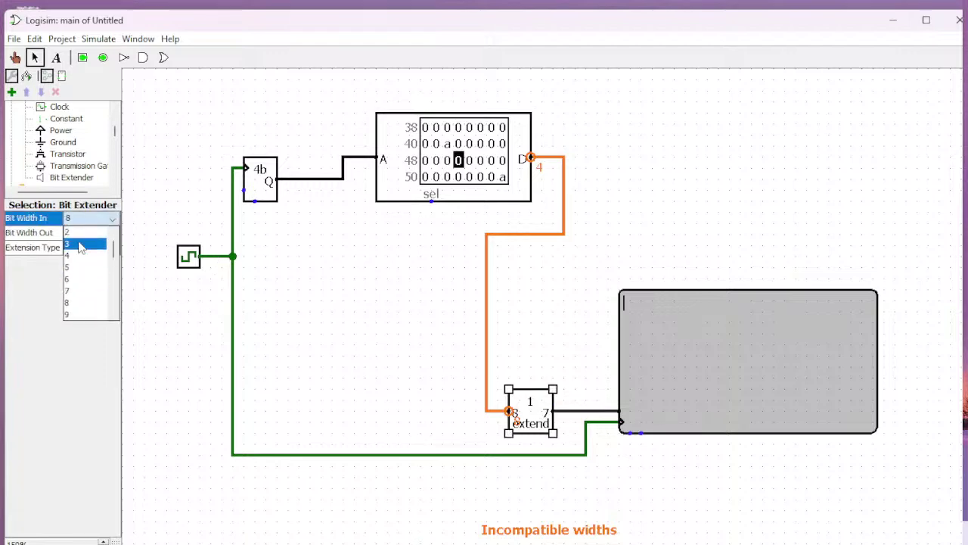
click(80, 257)
Step: Open the ROM's Contents in the Hex Editor
click(364, 300)
click(458, 186)
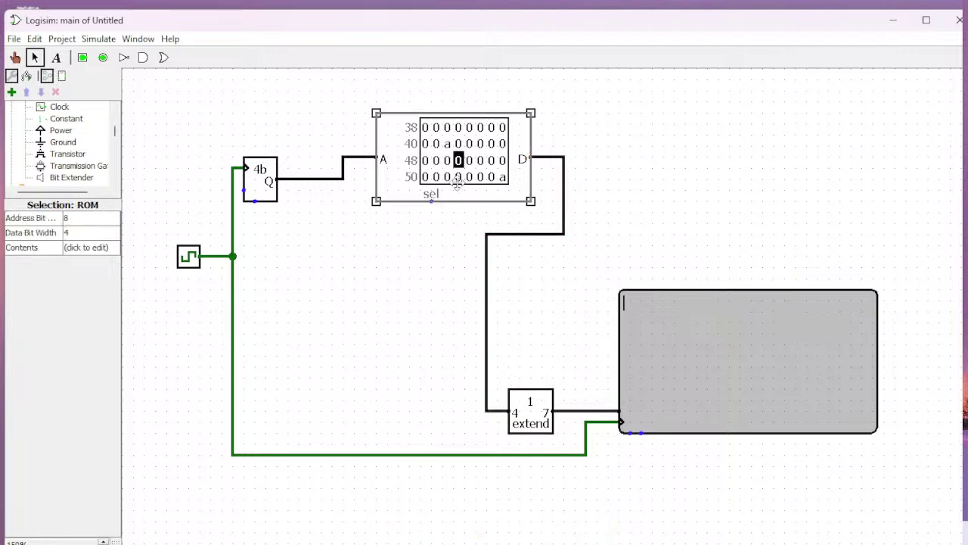
click(87, 248)
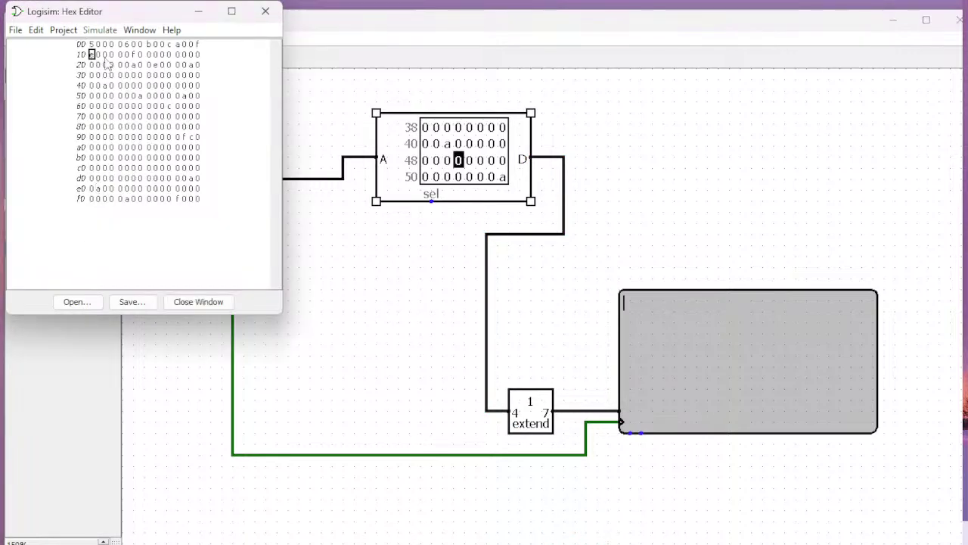
Step: Enter d into ROM cells 24, 3a, 53, 36 and a into cells 3f, 71, 94
click(120, 67)
text(d)
click(161, 75)
text(d)
click(197, 75)
text(a)
click(95, 116)
text(a)
click(118, 137)
text(a)
click(196, 137)
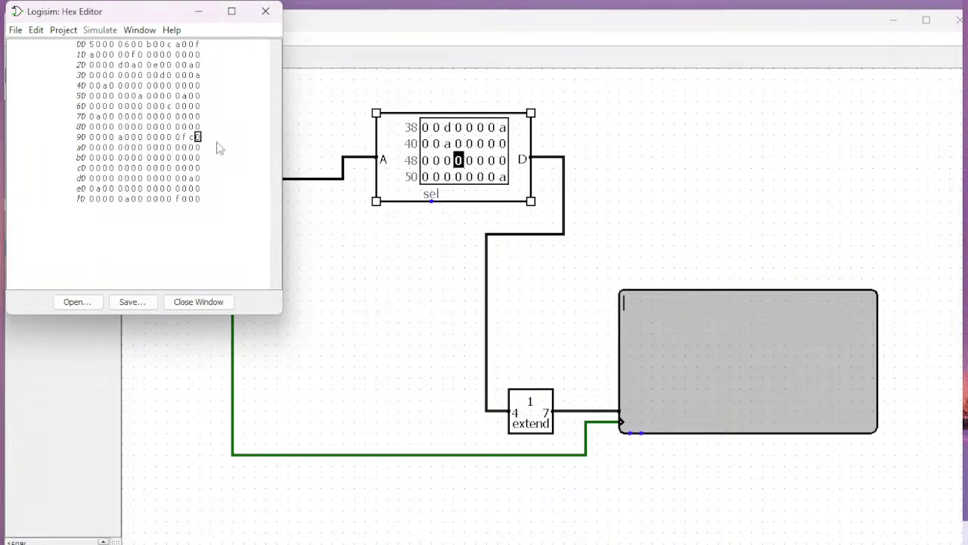
click(112, 96)
text(d)
click(133, 75)
text(d)
Step: Enter d into cells 31, 16, 7c, a6, cf and a into cell 66 and one more
click(98, 75)
text(d)
click(133, 55)
text(d)
click(133, 106)
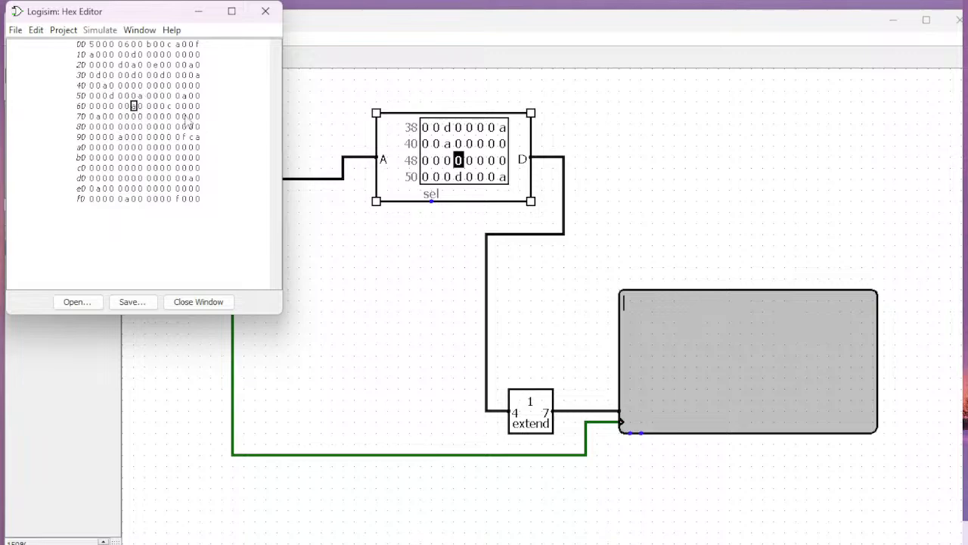
text(a)
click(180, 115)
text(a)
click(134, 147)
text(d)
click(173, 157)
text(d)
click(199, 167)
text(d)
click(133, 188)
Step: Close the Hex Editor to return to the circuit
click(185, 302)
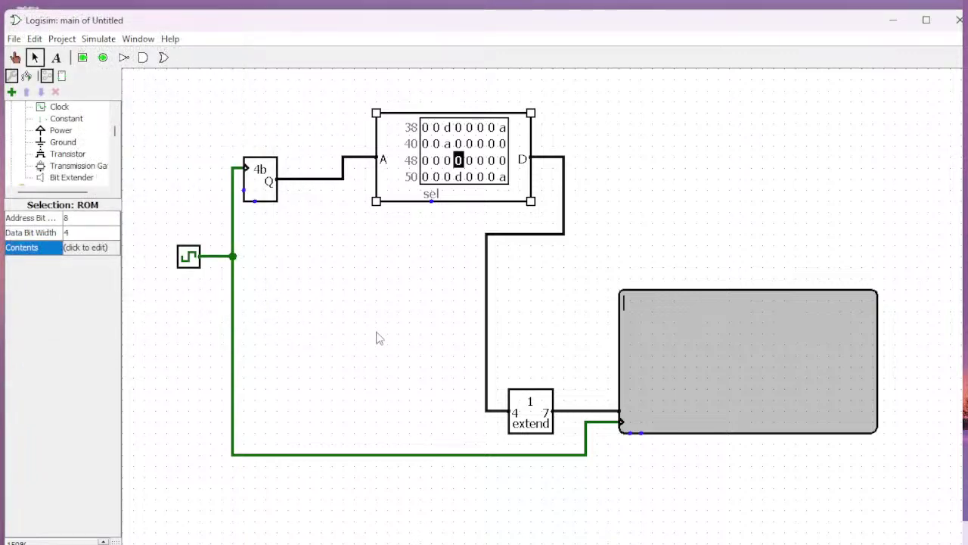